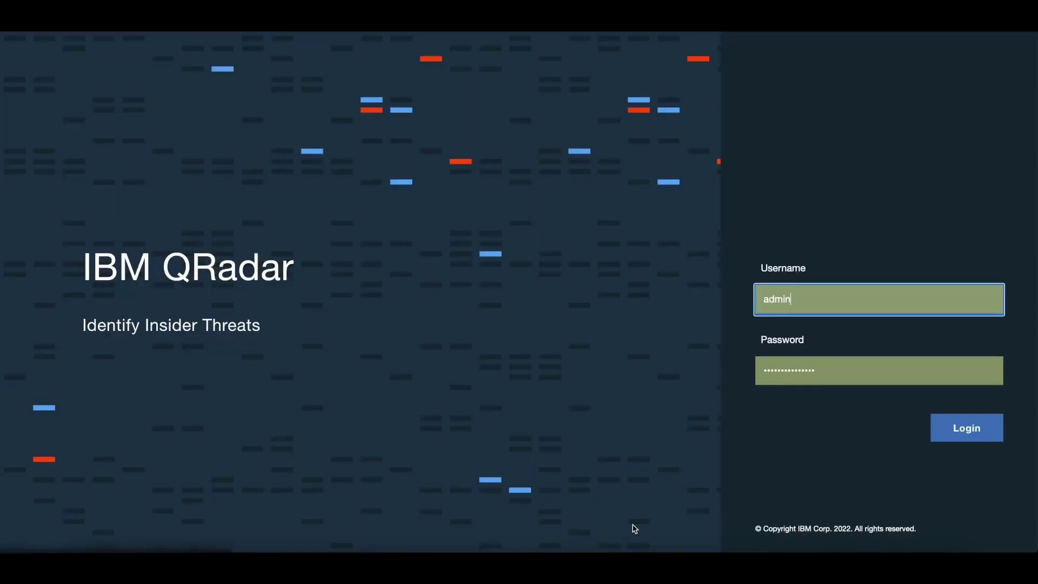
Sign in to the QRadar console with the admin credentials.
left_click(962, 432)
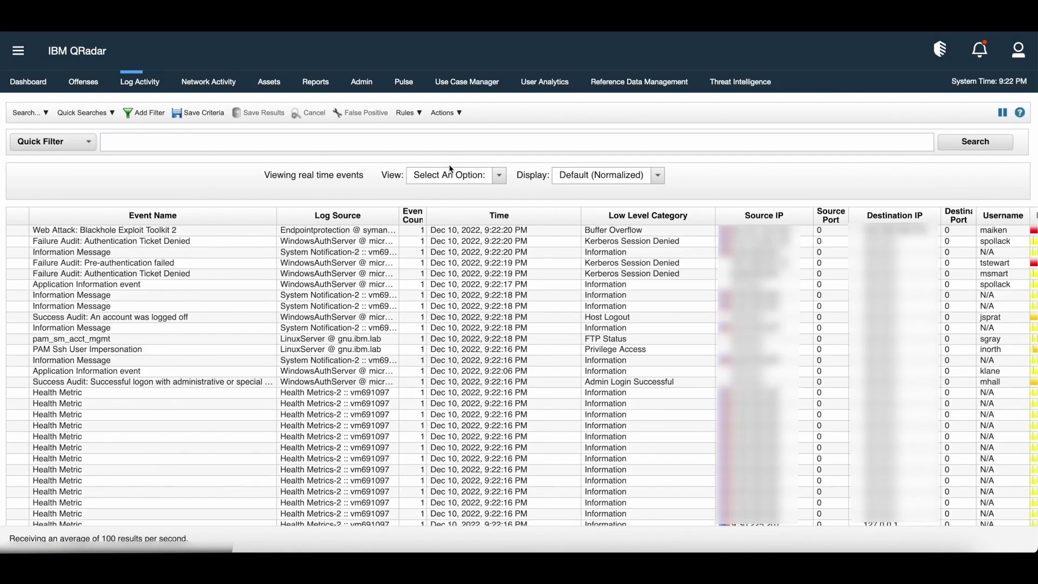
Switch the Log Activity search mode to Advanced Search, then back to Quick Filter.
left_click(75, 143)
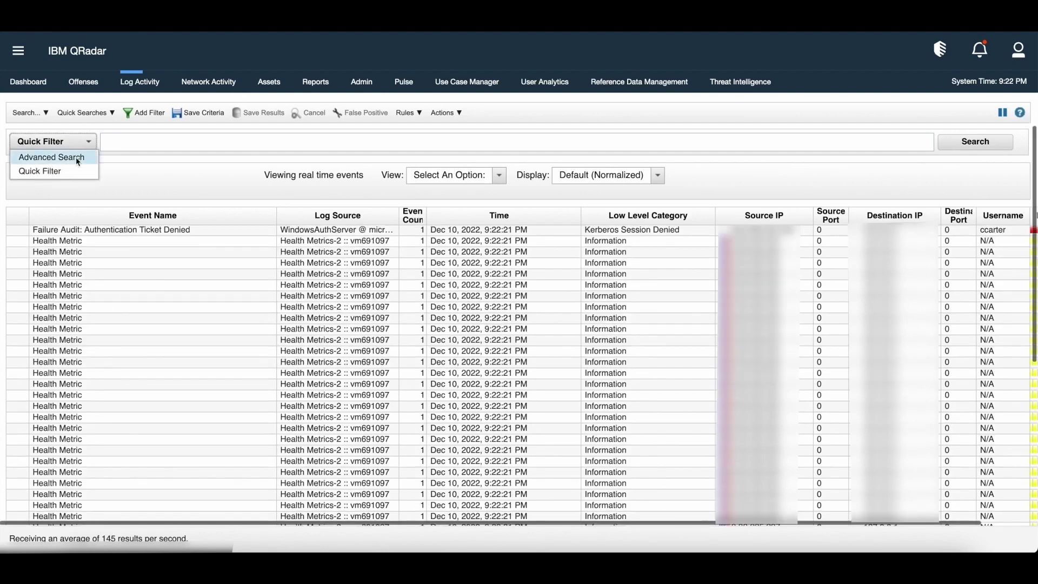
left_click(77, 158)
left_click(112, 145)
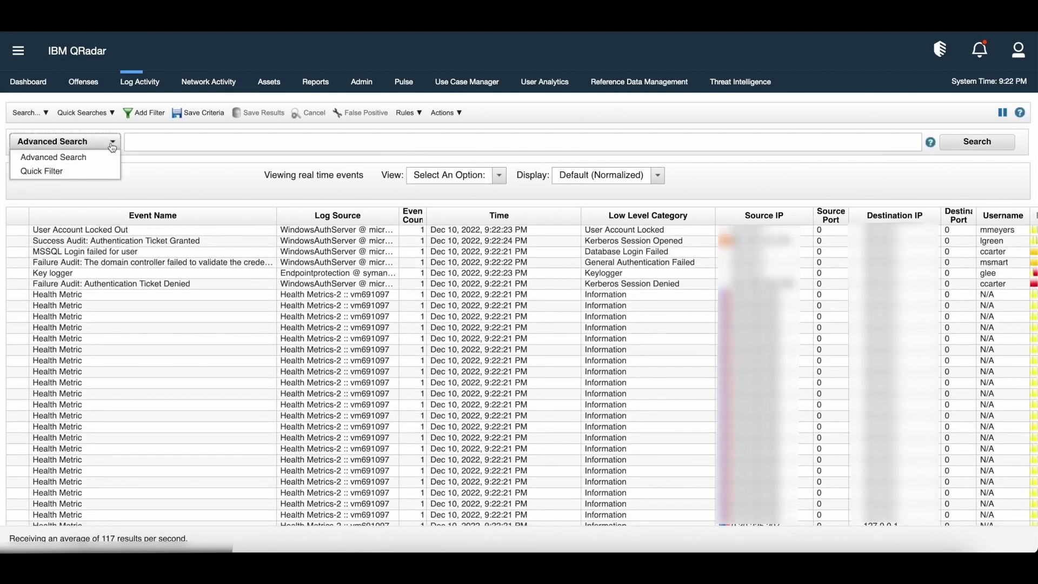
left_click(93, 171)
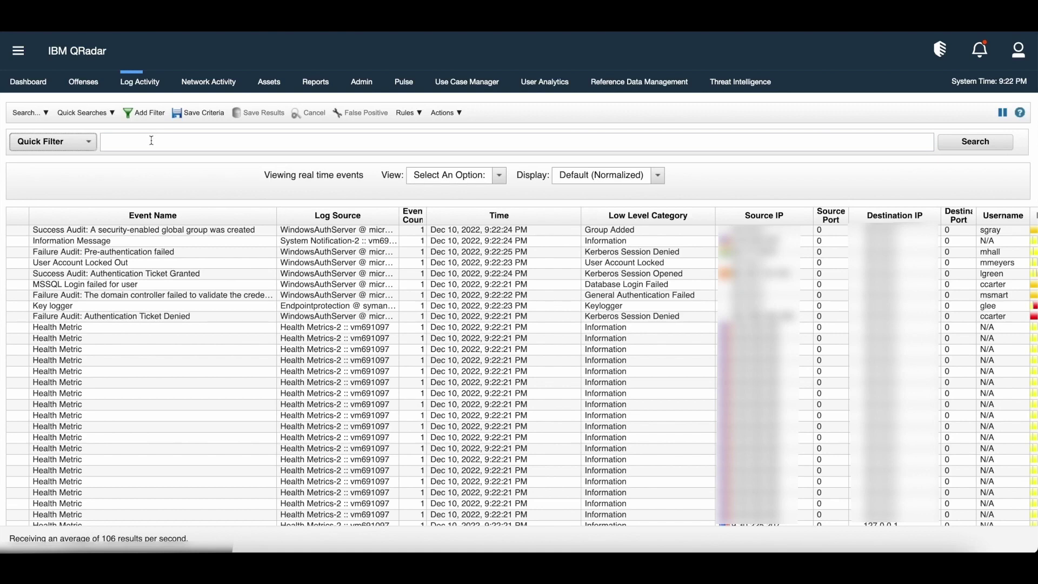
Quick-filter the Log Activity events on the user's username.
left_click(152, 141)
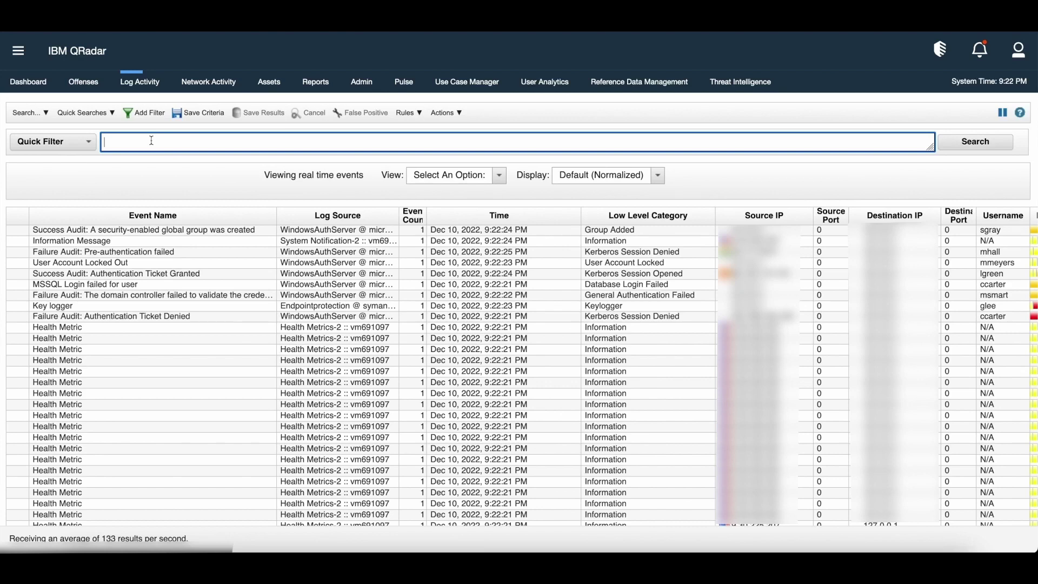
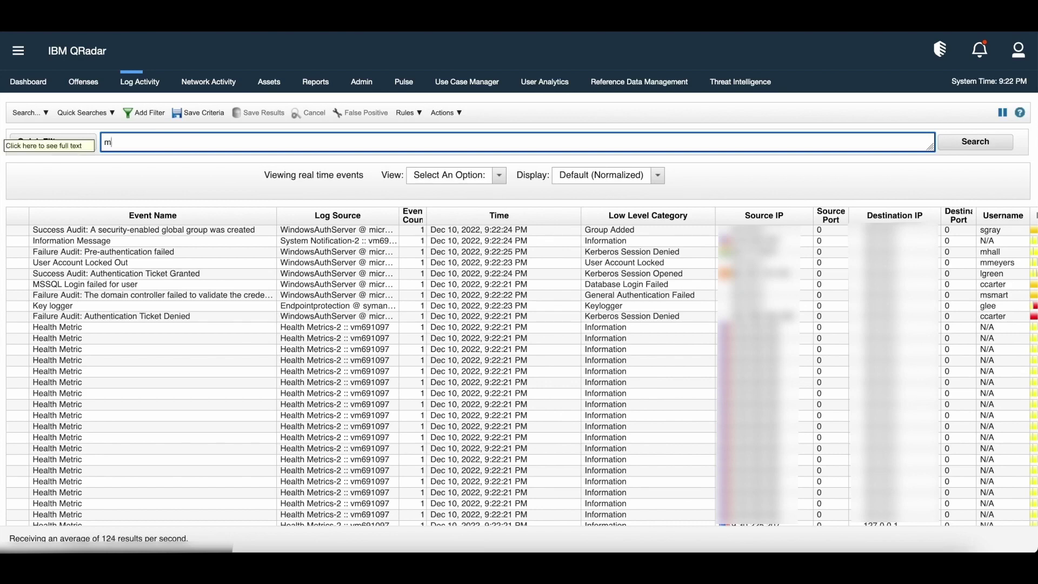
left_click(980, 150)
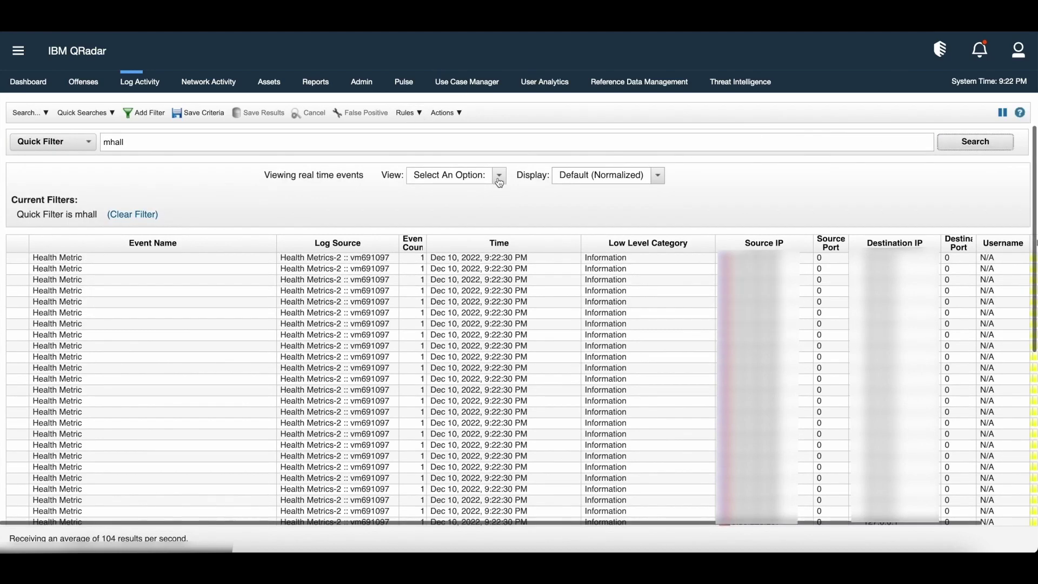
Limit the results to the Last 5 Minutes, then select and clear several result rows.
left_click(499, 176)
left_click(449, 237)
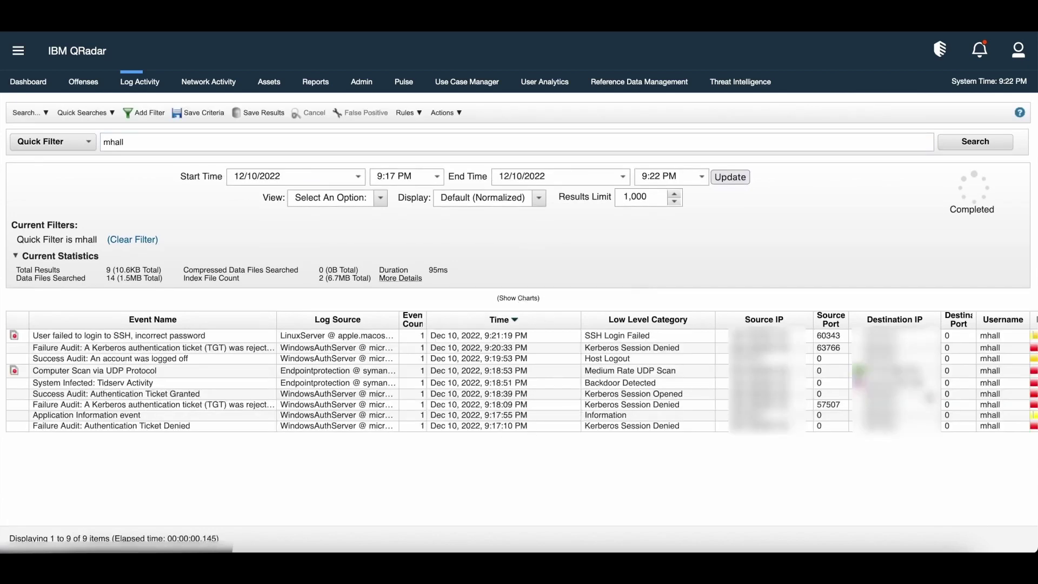
left_click(996, 337)
left_click_drag(997, 339, 1012, 428)
left_click(890, 464)
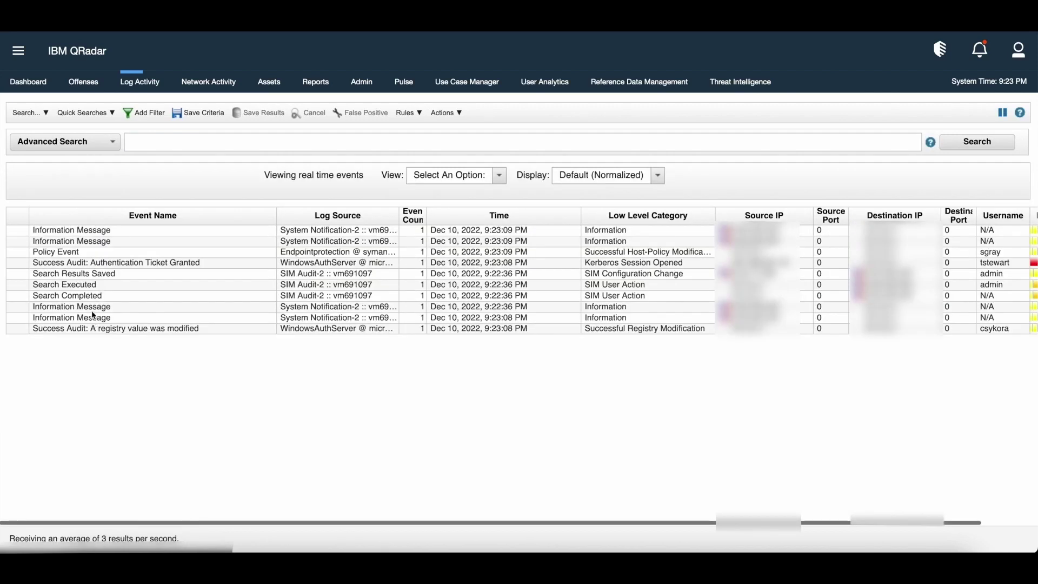
Filter out Information Message and Health Metric events using 'Event Name is not'.
right_click(93, 313)
left_click(126, 337)
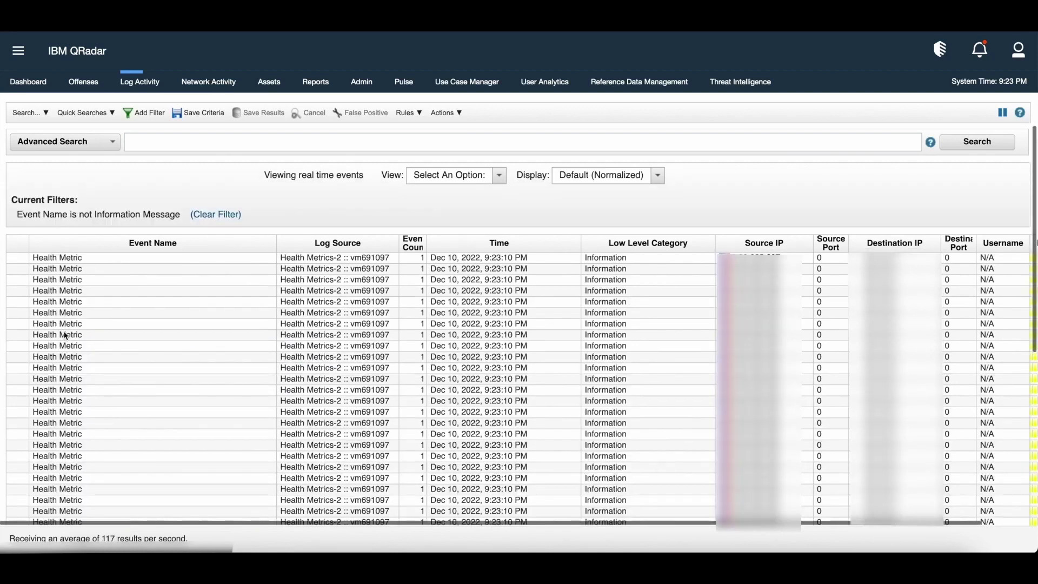
right_click(64, 334)
left_click(103, 355)
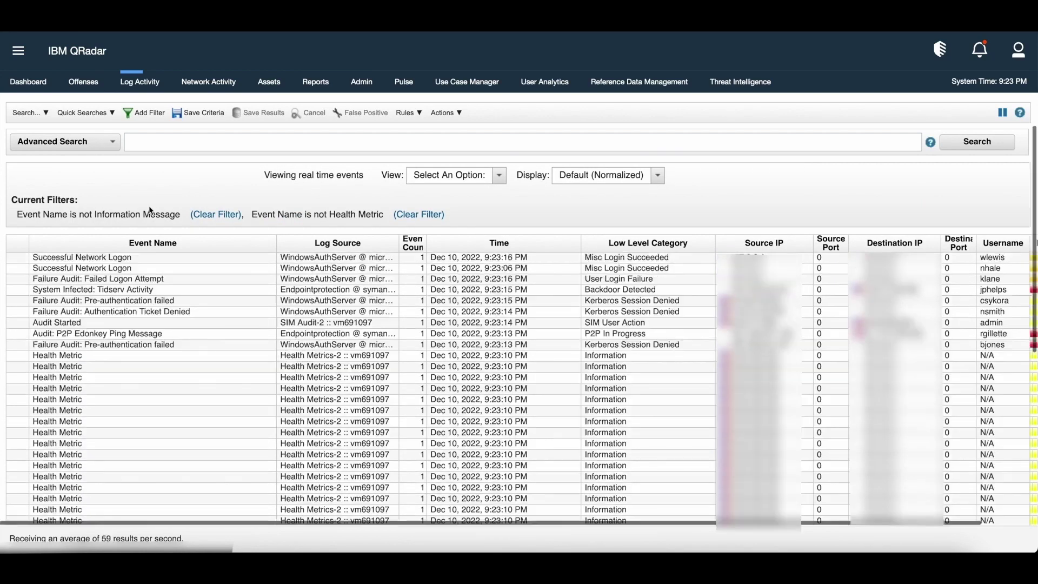
left_click(48, 114)
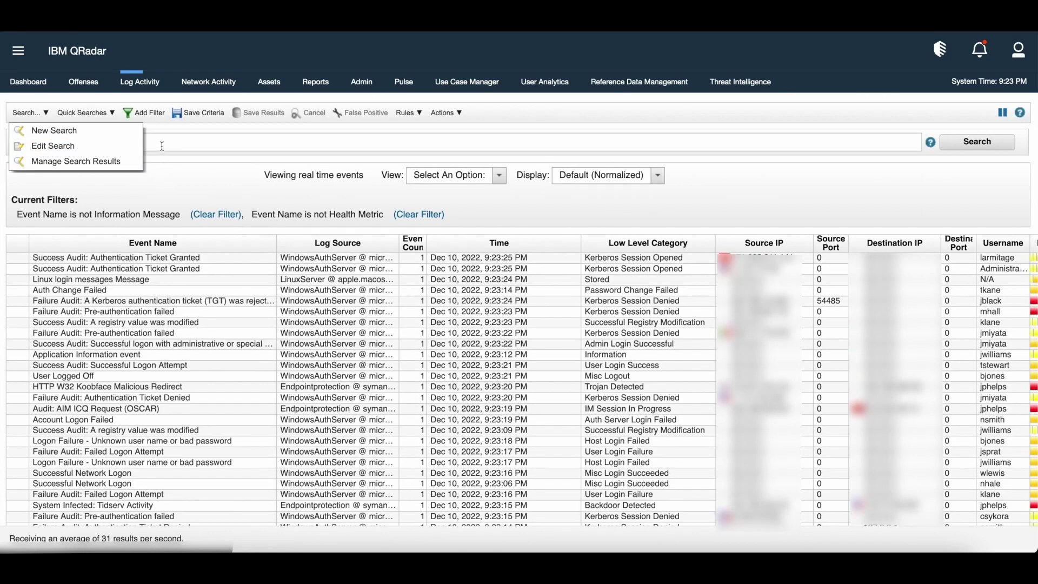
Close the Search options list, returning to the filtered live events.
left_click(161, 149)
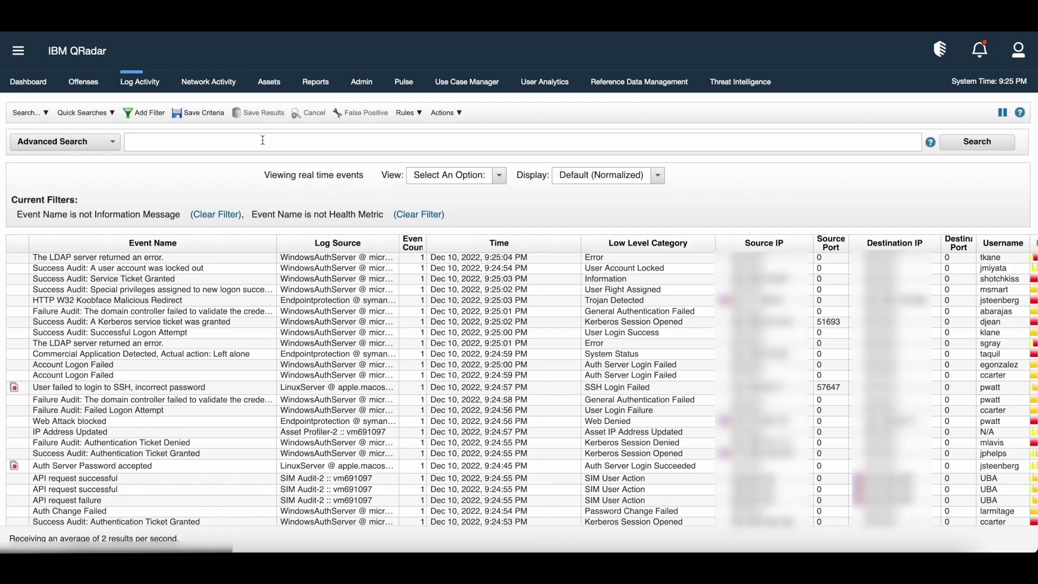
left_click(262, 140)
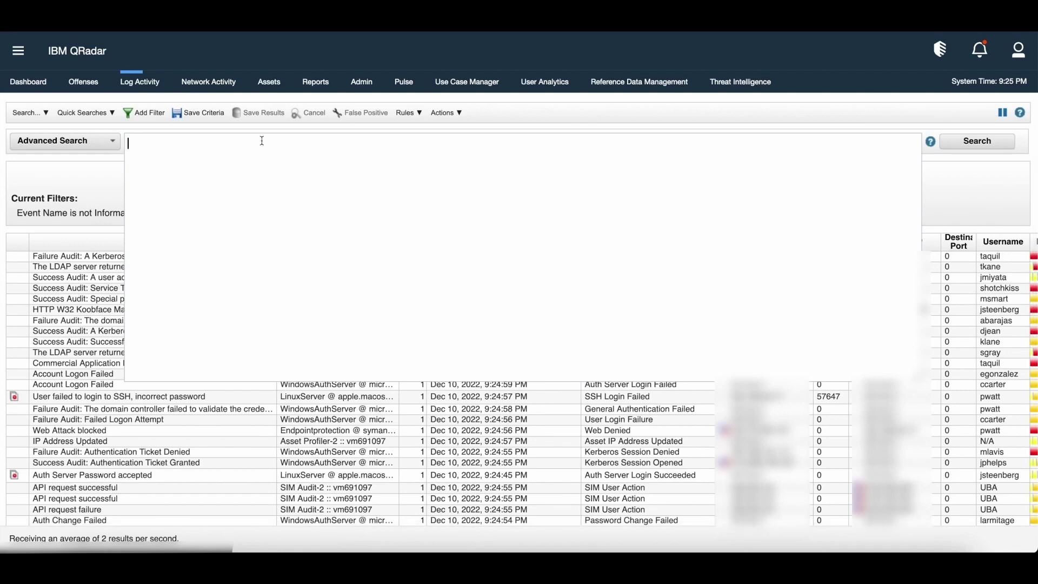
type("se")
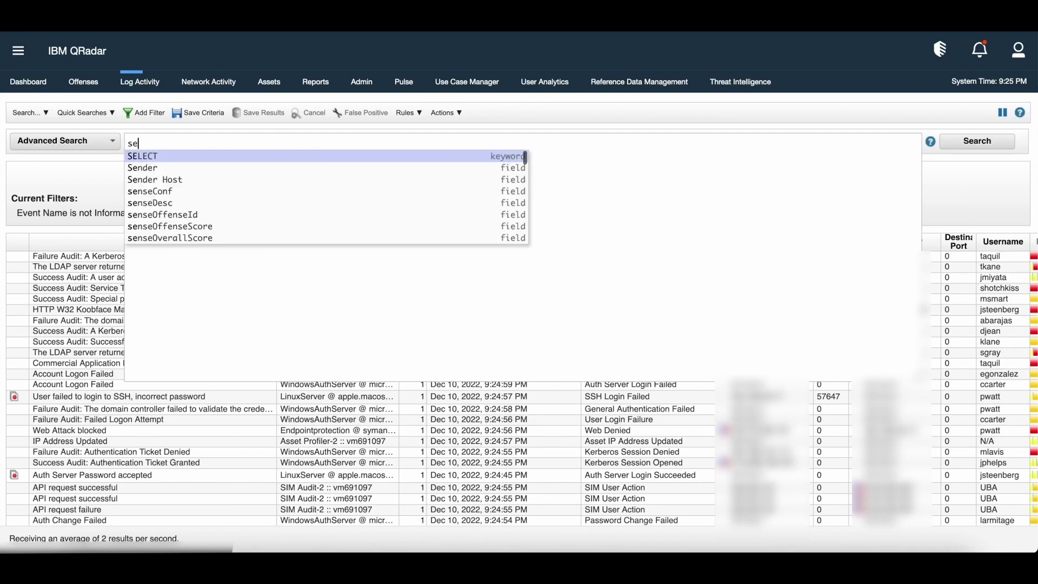
type("l")
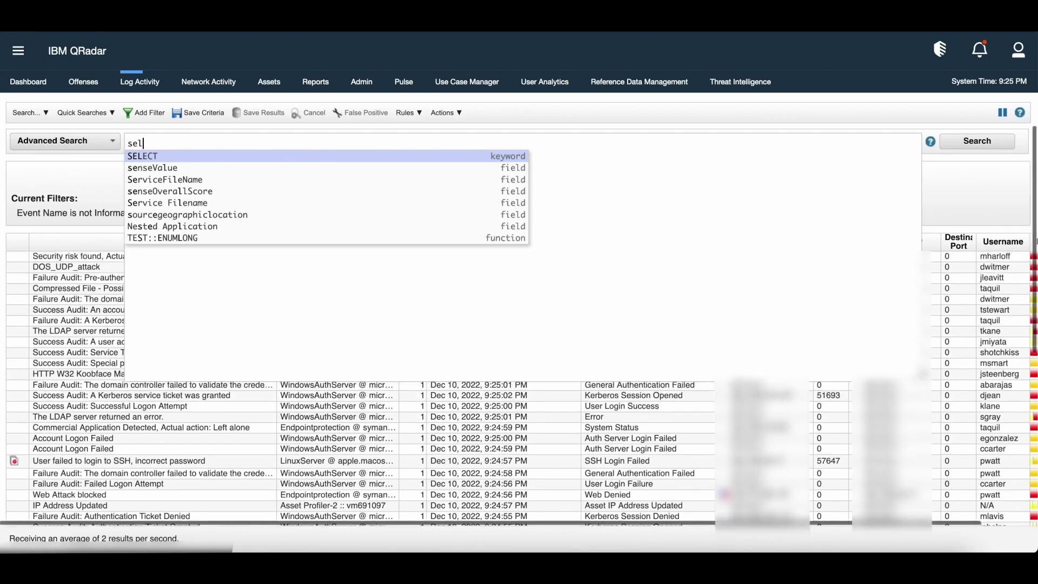
key("Up")
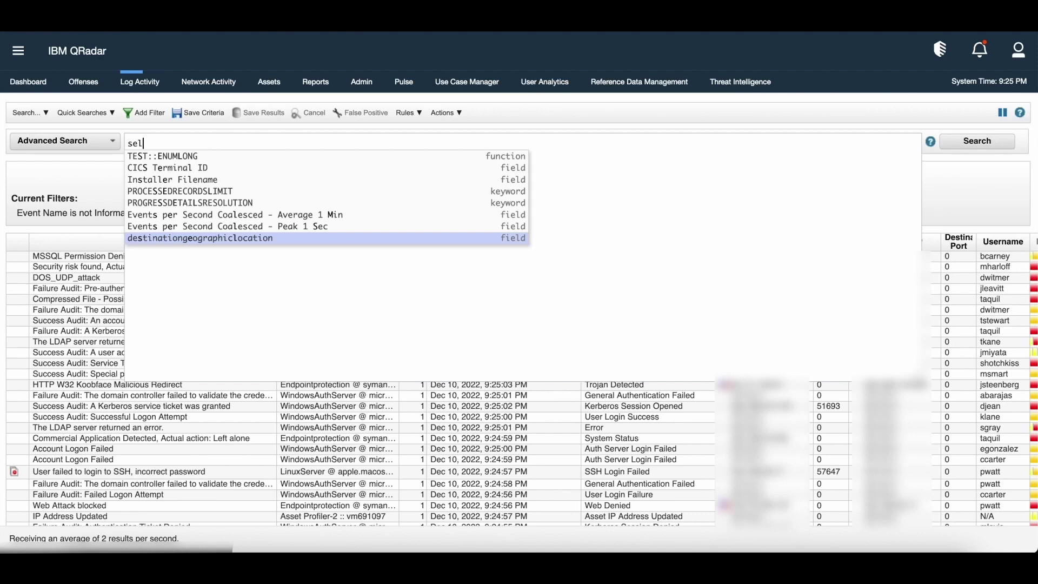
key("BackSpace")
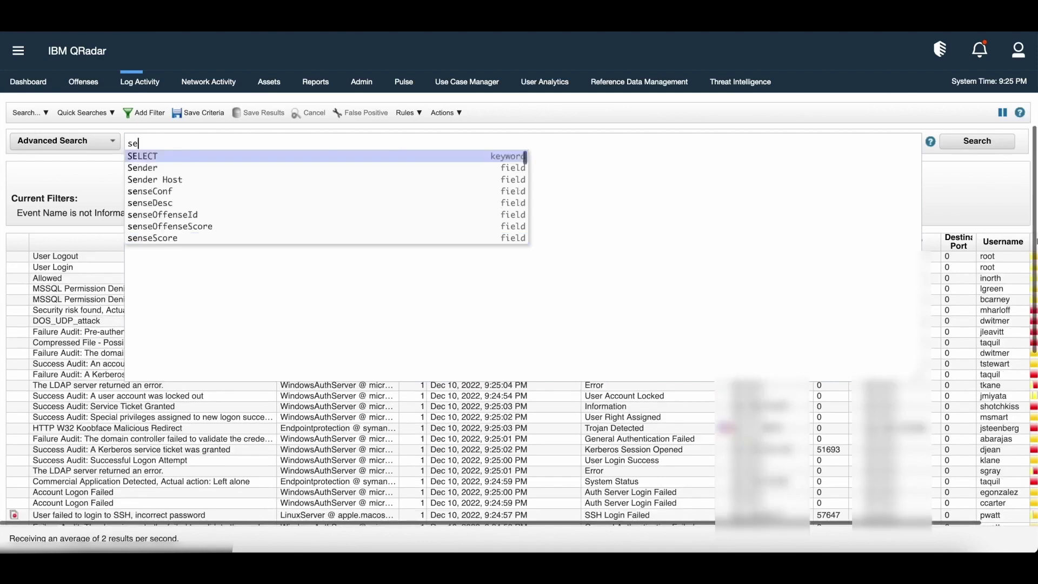
key("BackSpace")
key("BackSpace")
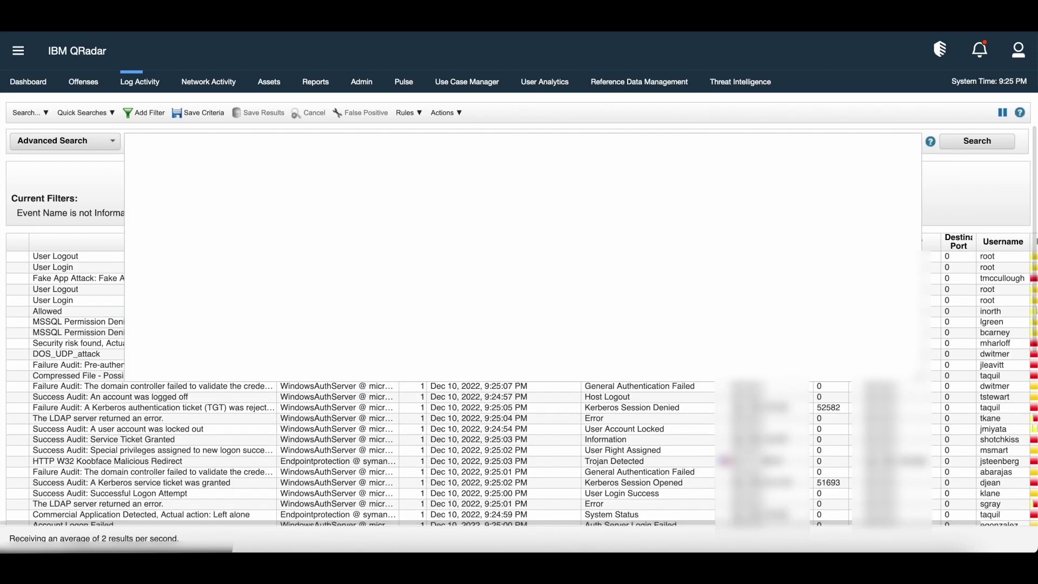
type("hos")
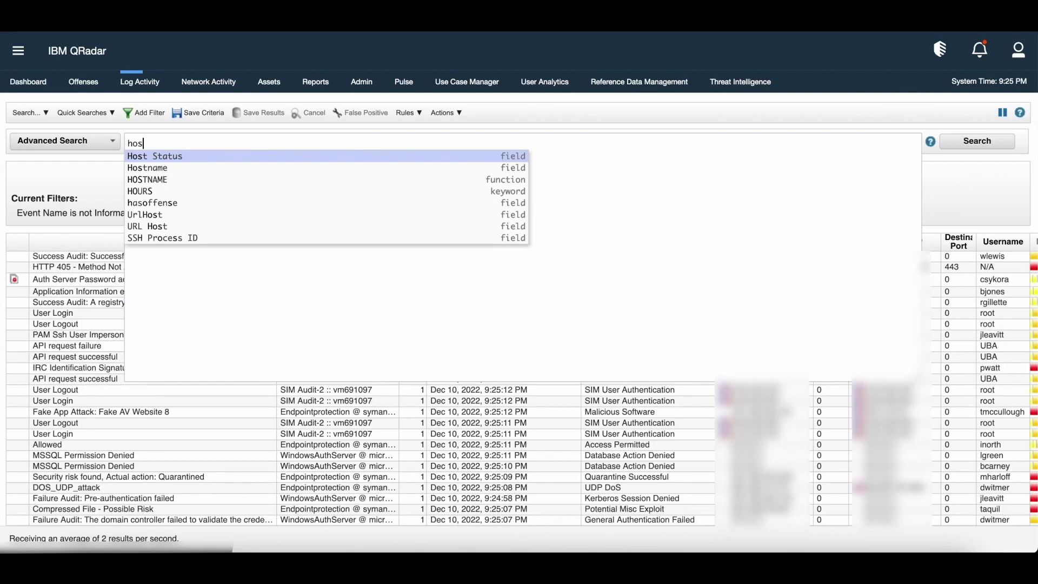
key("Down")
key("Down")
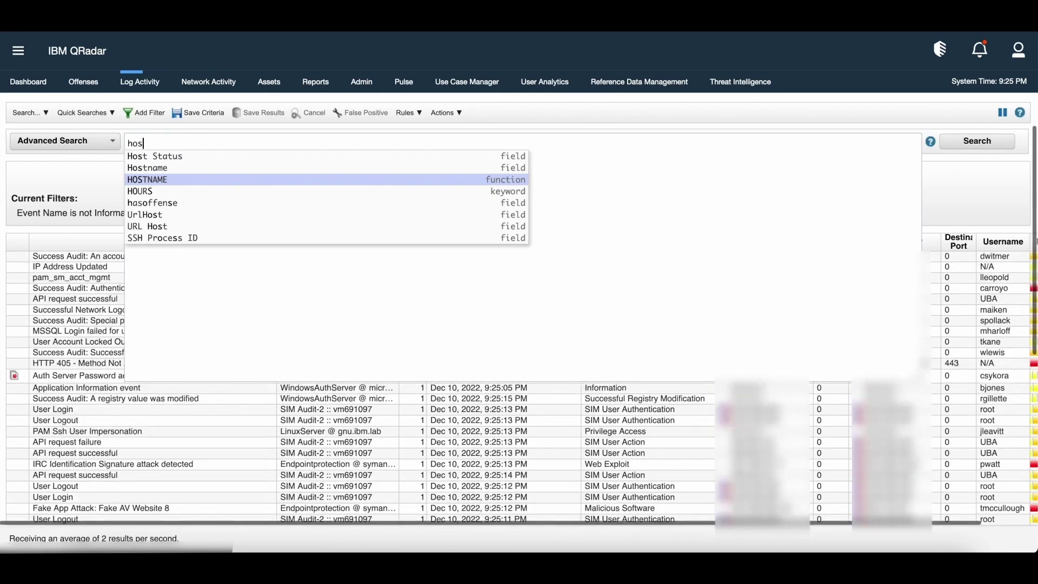
key("BackSpace")
key("BackSpace")
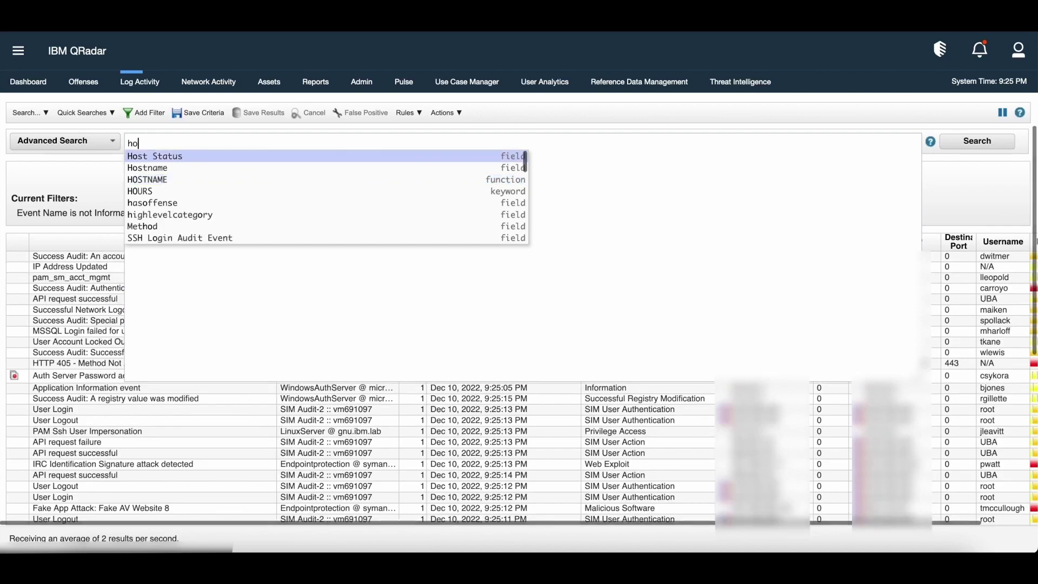
key("BackSpace")
type("domain")
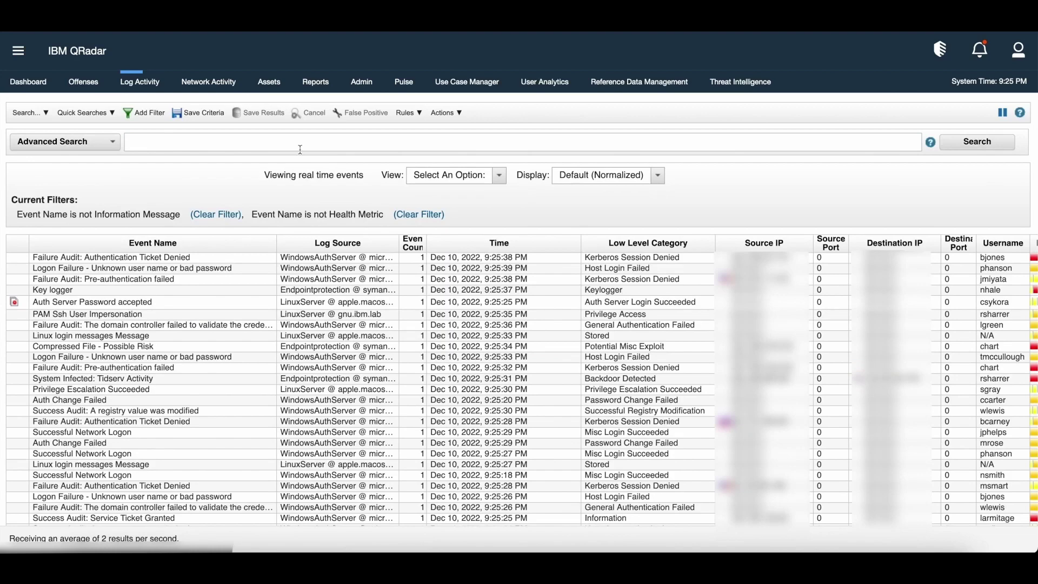
Run the AQL query 'select * from events', completing 'events' from autocomplete.
type("selec")
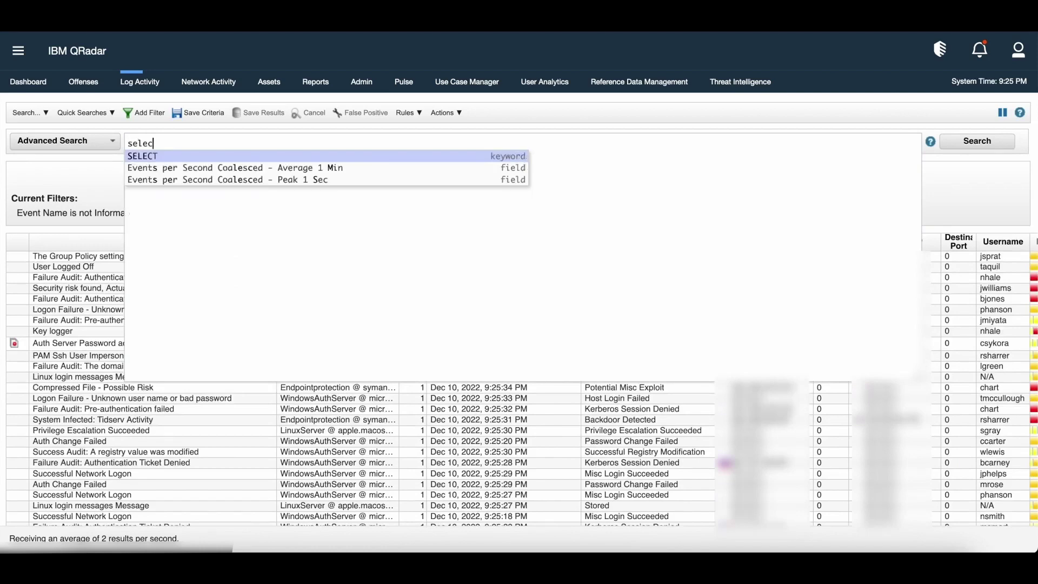
type("t * from")
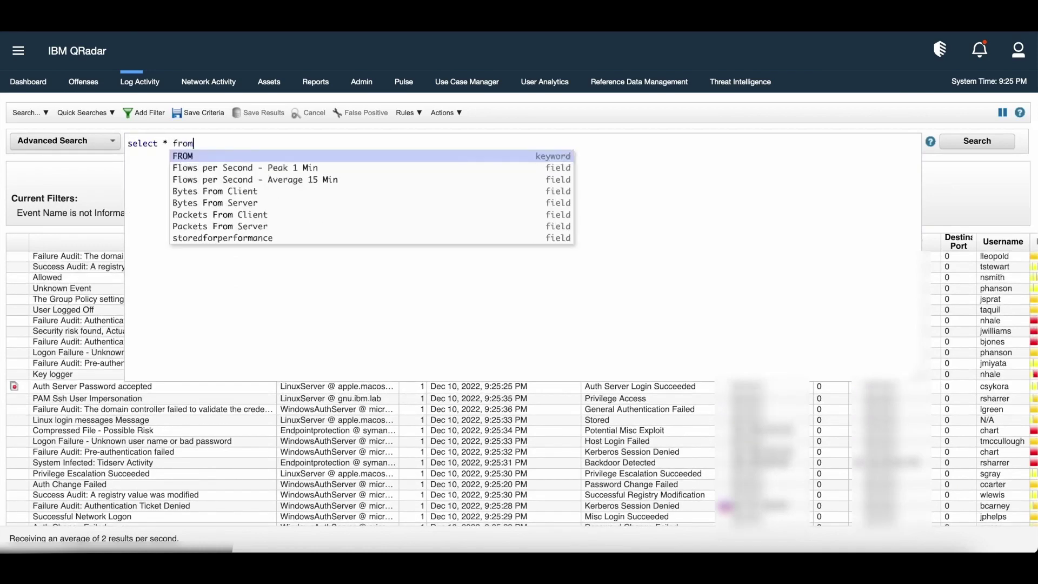
type(" event")
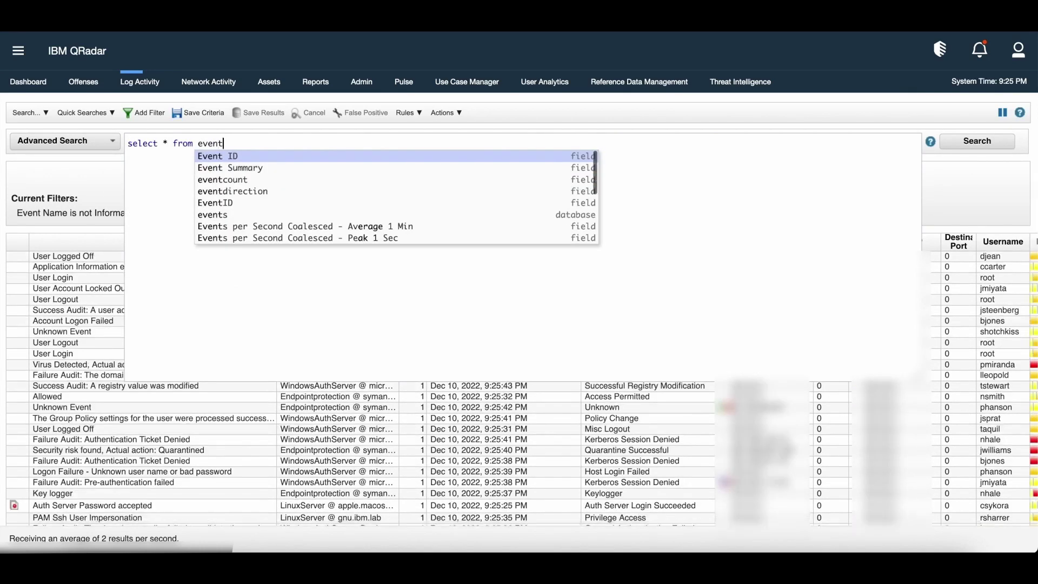
key("Down")
key("Down")
key("Down")
key("Down")
key("Down")
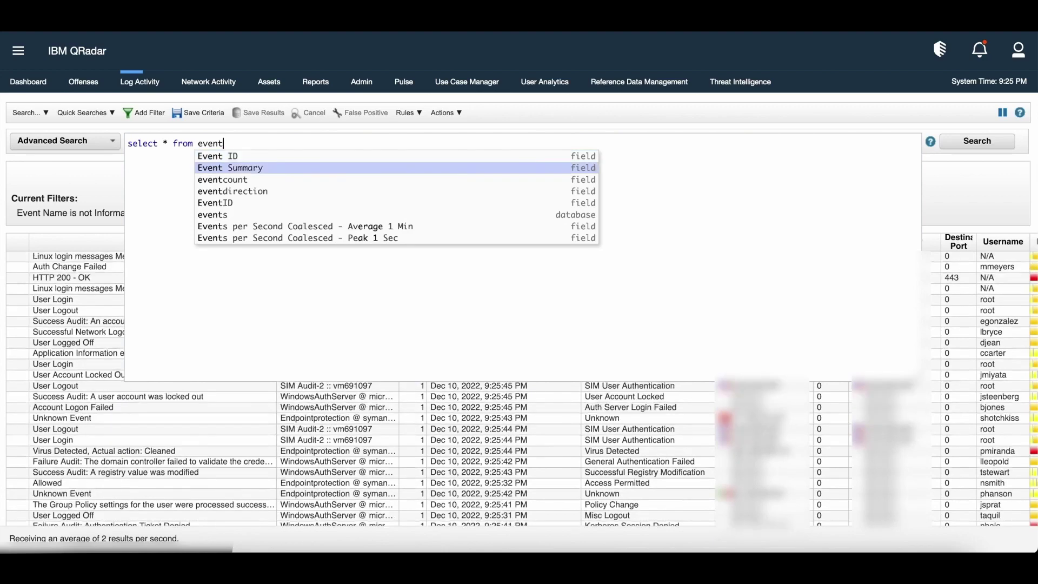
key("Return")
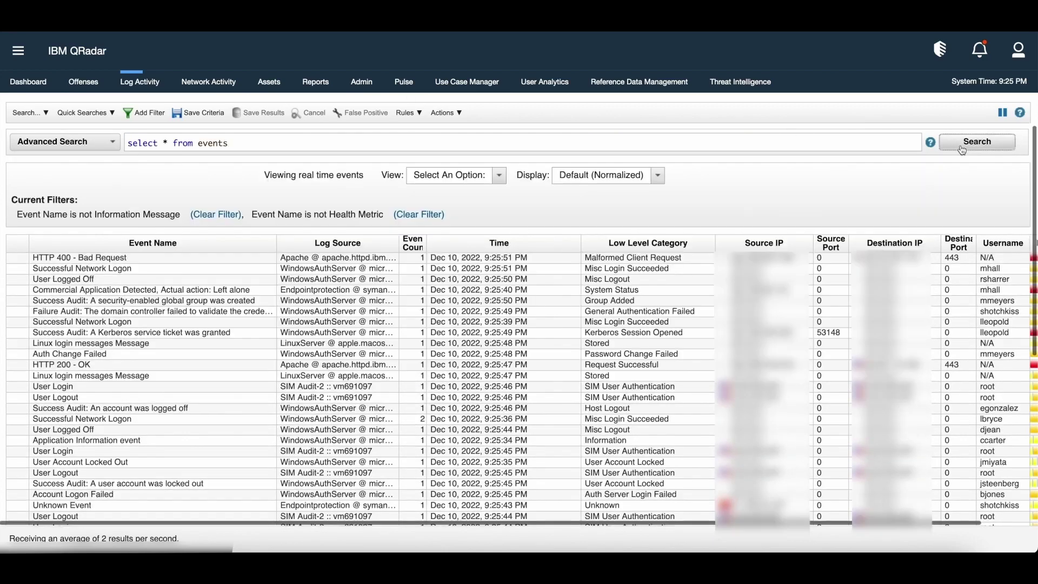
left_click(962, 145)
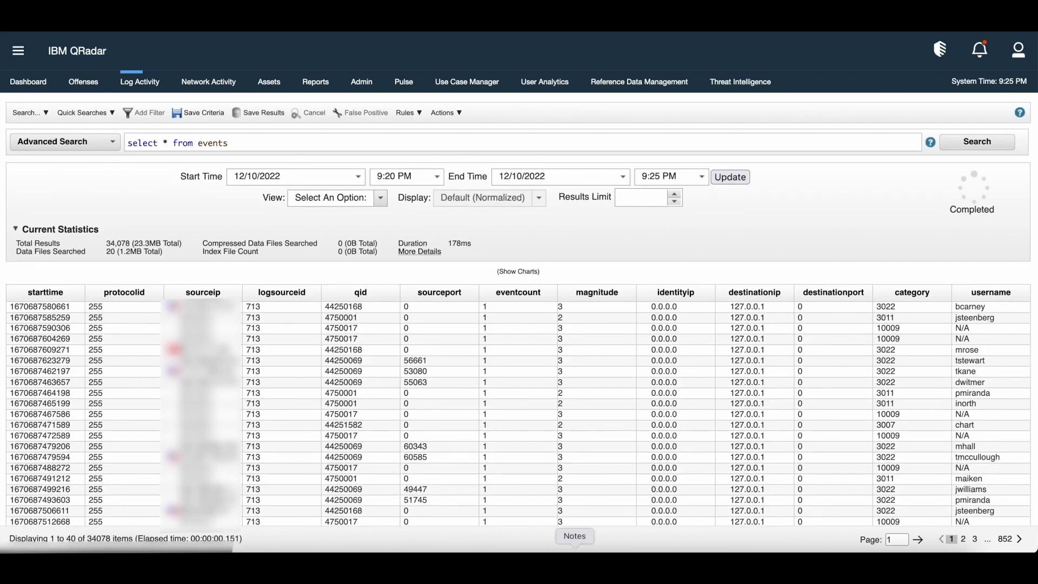
Paste the aliased sourceip/destinationip/username query and straighten the quotes around 'SRC IP'.
left_click(224, 142)
left_click_drag(227, 143, 127, 144)
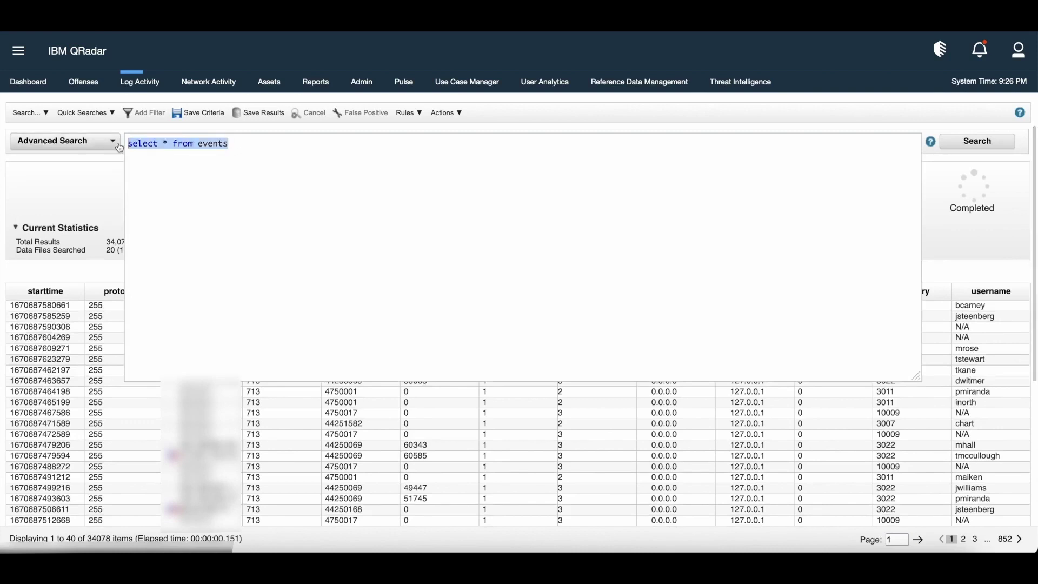
type("select sourceip as ‘SRC IP’ ,destinationip as ‘DST IP’ ,username as ‘USER’ from events")
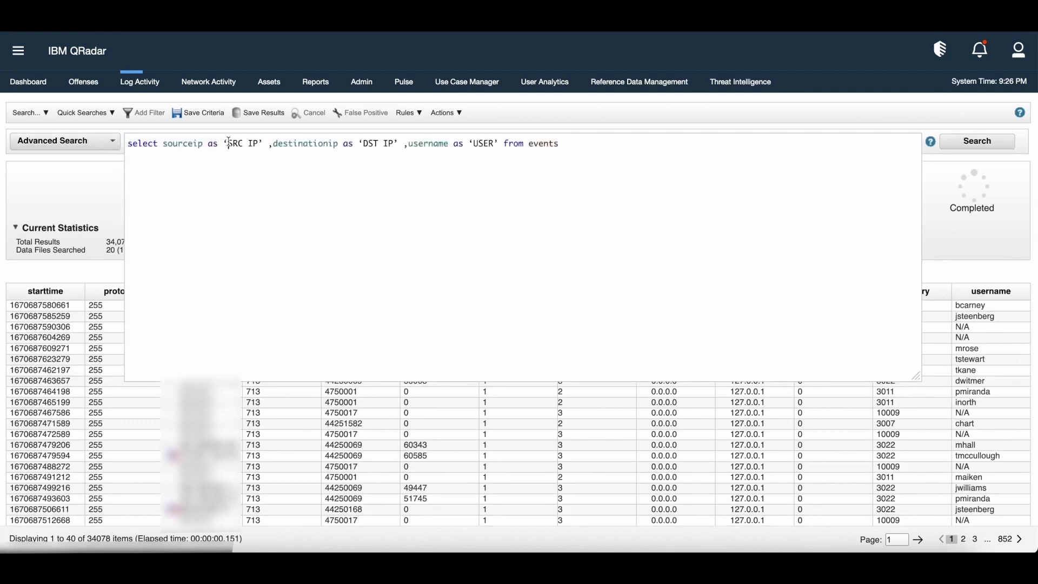
left_click(230, 143)
key("BackSpace")
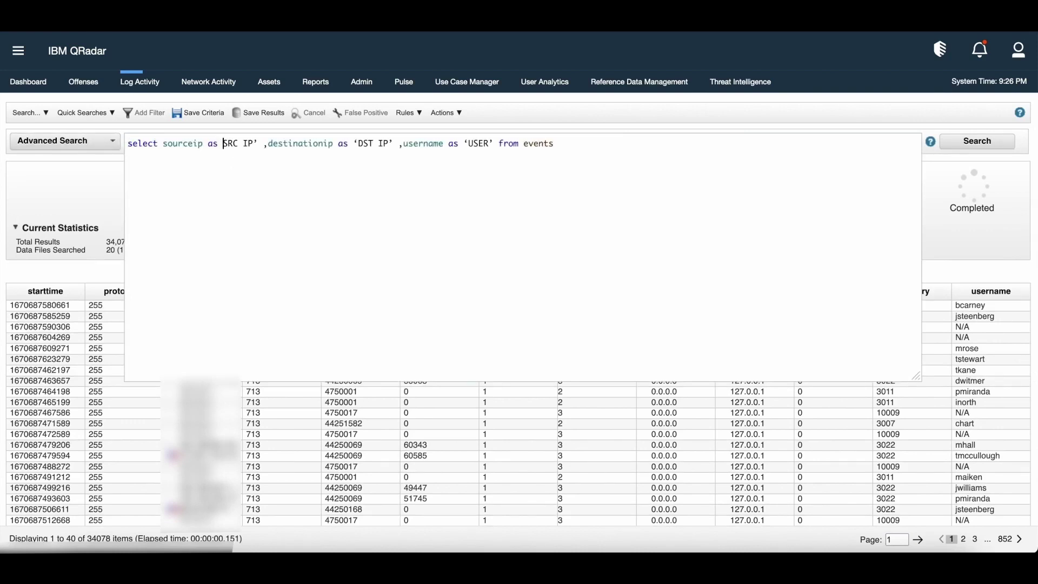
type("'")
key("Right")
key("Right")
key("Right")
key("Right")
key("Right")
key("Right")
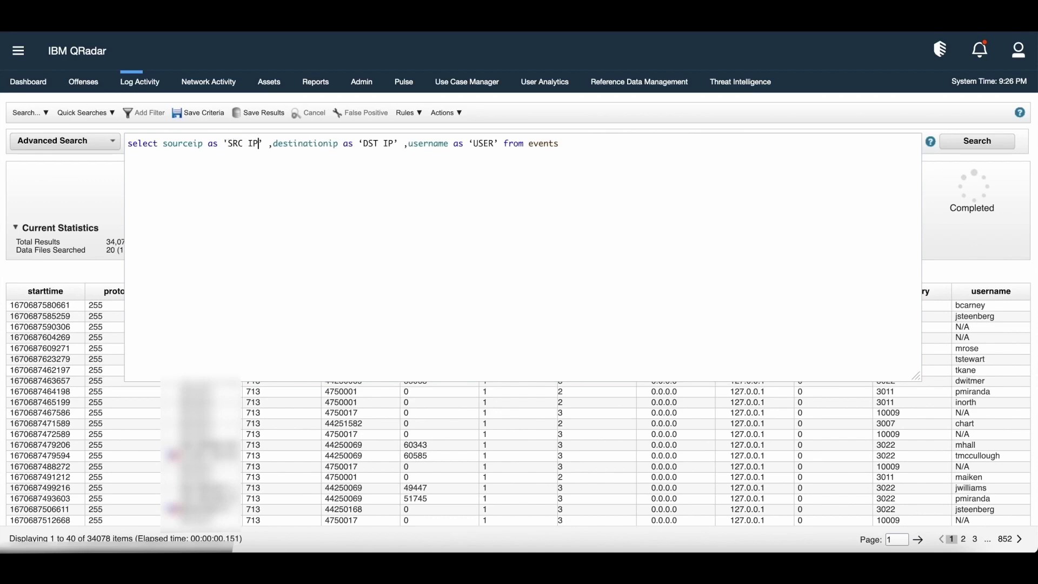
key("Delete")
type("'")
Straighten the quotes around 'DST IP' and 'USER', then run the aliased query.
key("Right")
key("Right")
key("Right")
key("Right")
key("Right")
key("Right")
key("Right")
key("Right")
key("Right")
key("Right")
key("Right")
key("Right")
key("Right")
key("Right")
key("Right")
key("Right")
key("Right")
key("Delete")
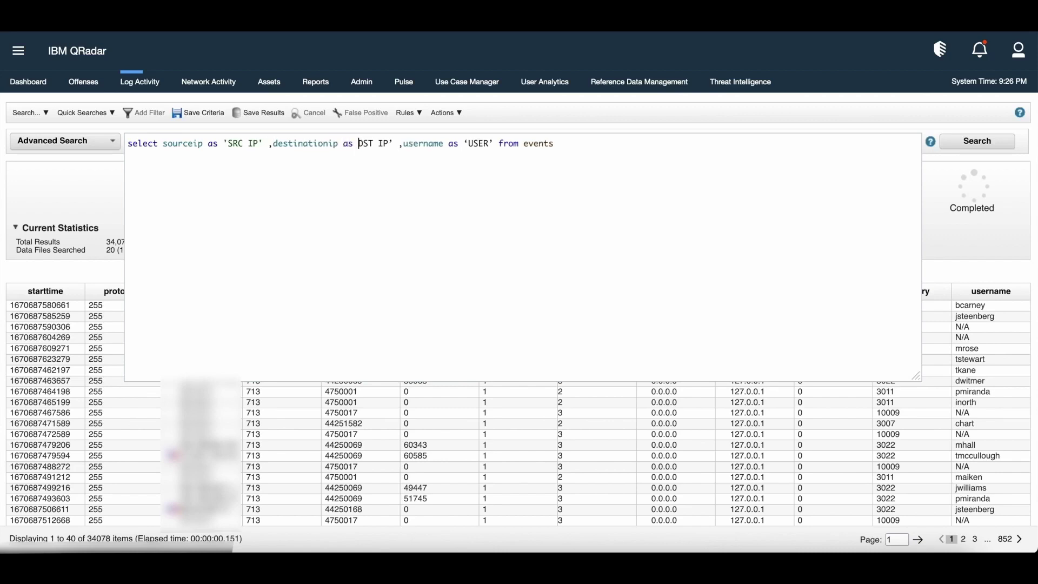
type("'")
key("Right")
key("Right")
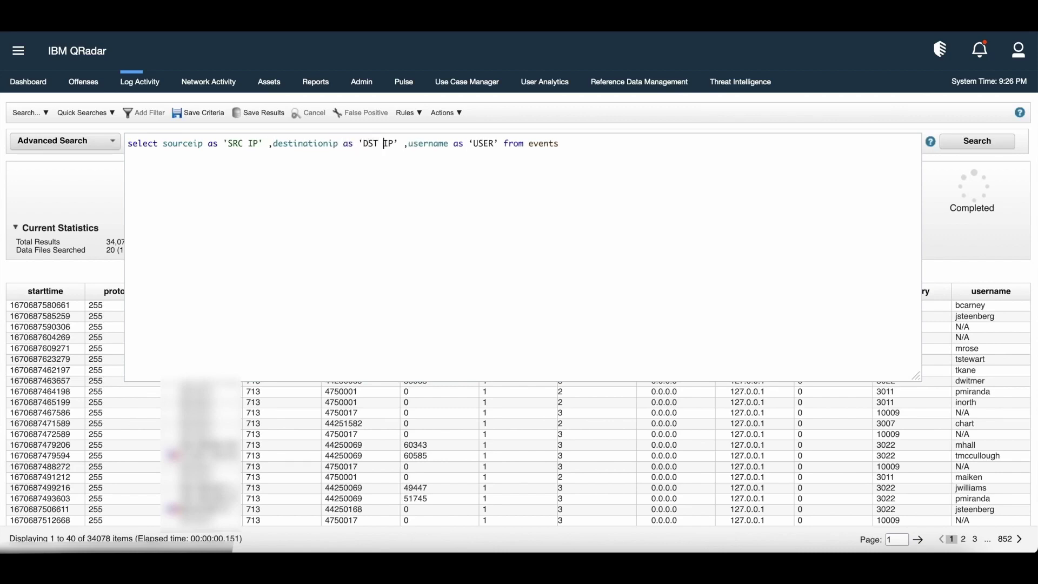
key("Right")
key("Right")
key("Delete")
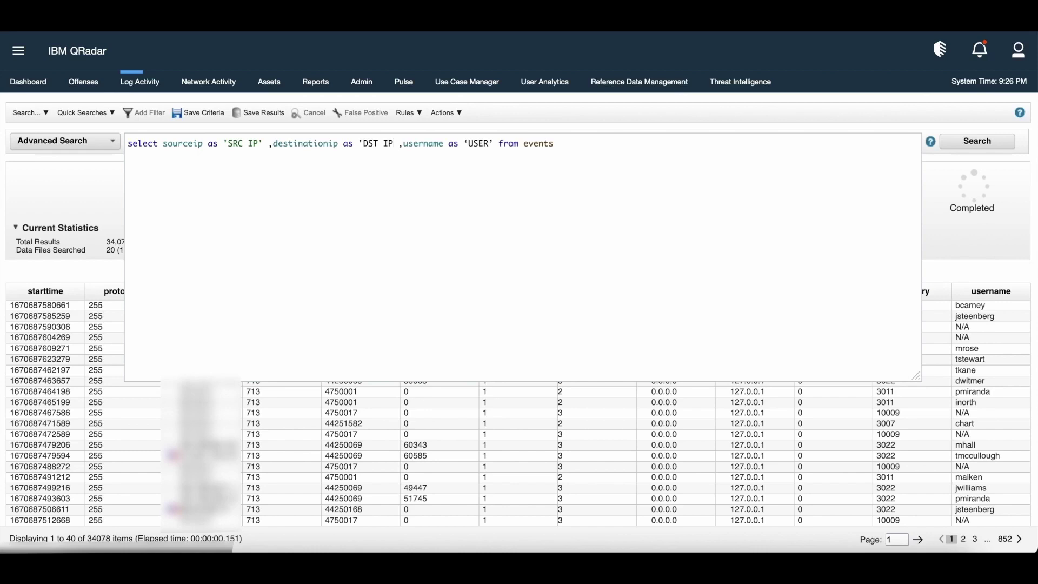
type("'")
key("Right")
key("Right")
key("Right")
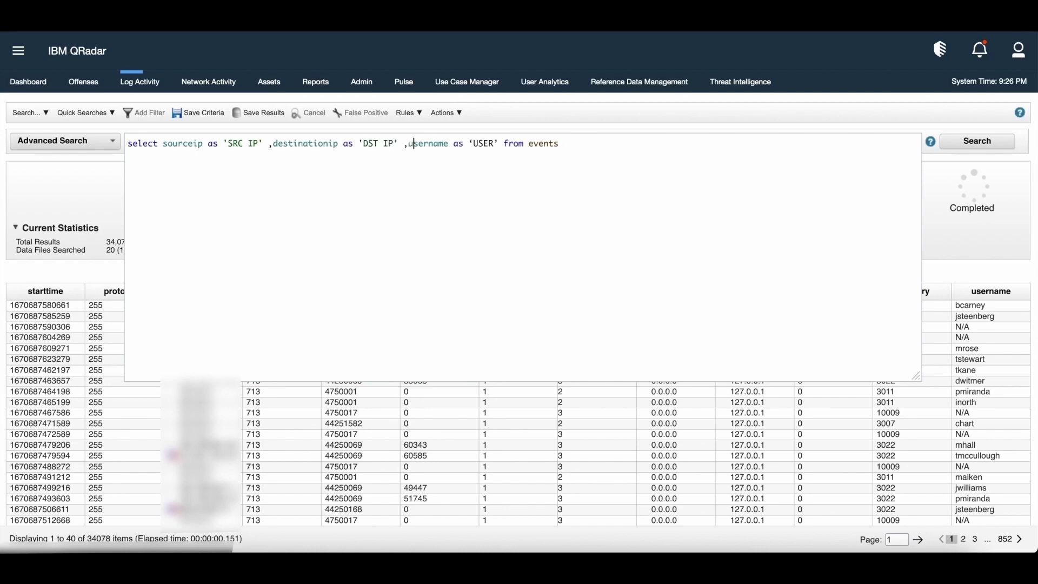
key("Right")
key("Right")
key("Right")
key("Right")
key("Right")
key("Right")
key("Right")
key("Right")
key("Right")
key("Delete")
type("'")
key("Right")
key("BackSpace")
type("'")
left_click(955, 147)
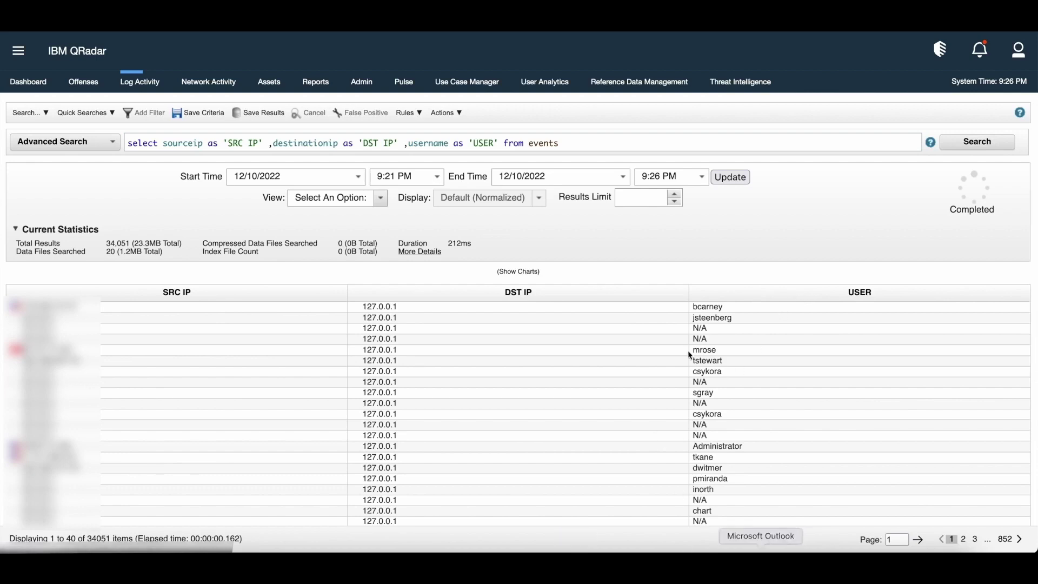
Append LIMIT 15 to the aliased query and run it.
left_click(579, 142)
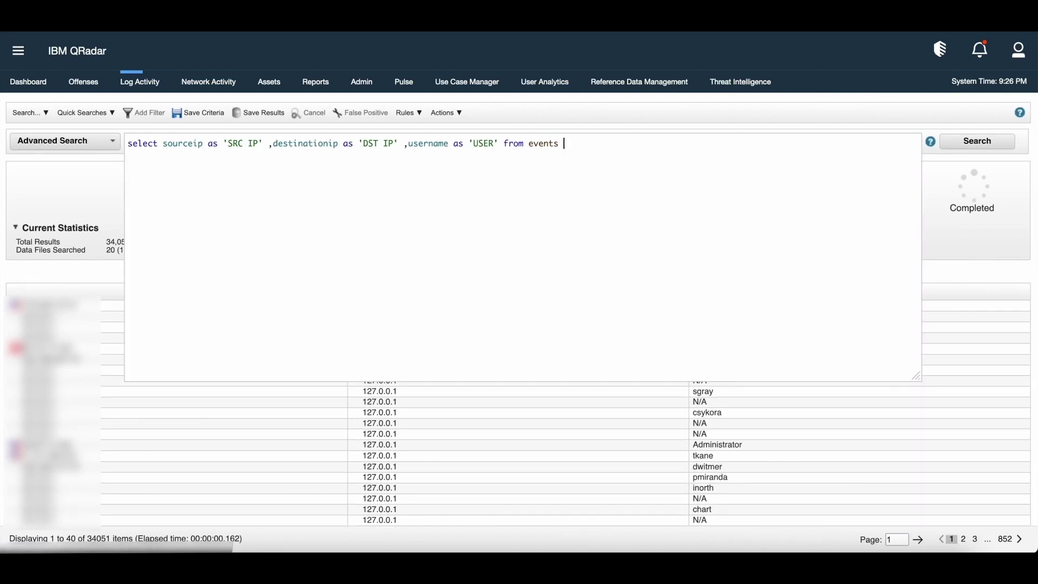
type("l")
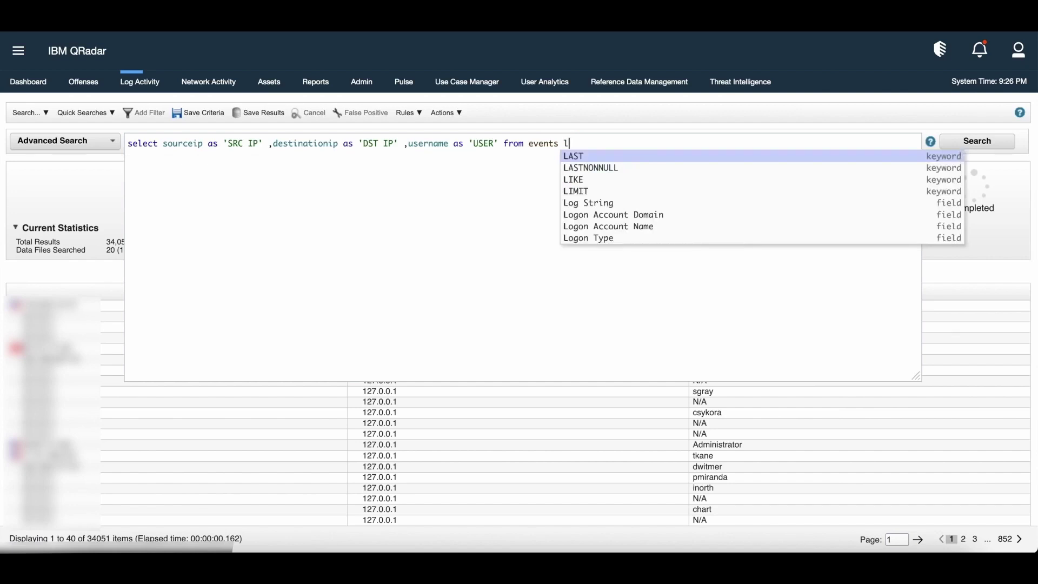
key("Down")
key("Down")
key("Down")
key("Return")
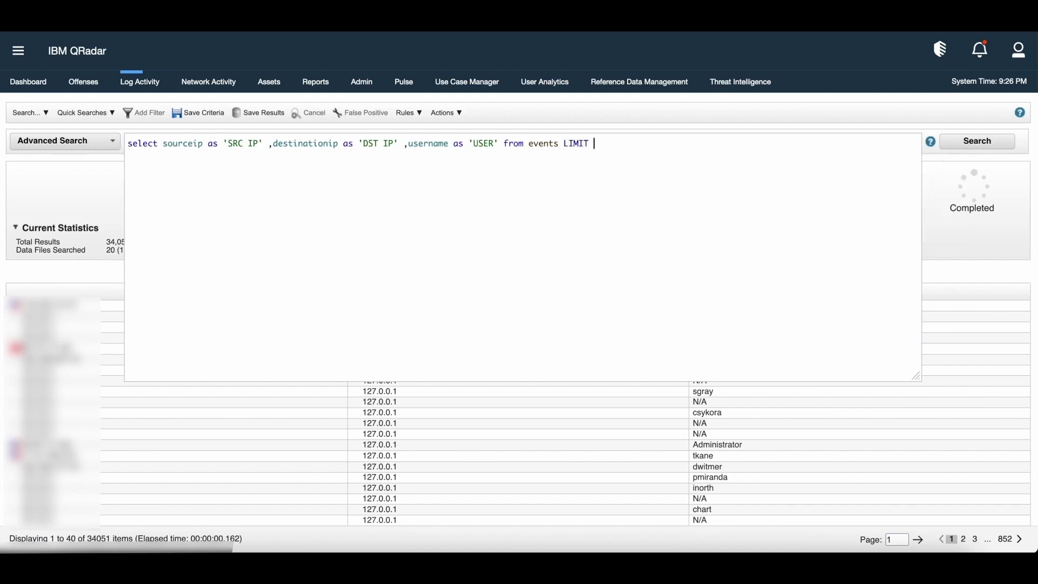
type("14")
key("BackSpace")
type("5")
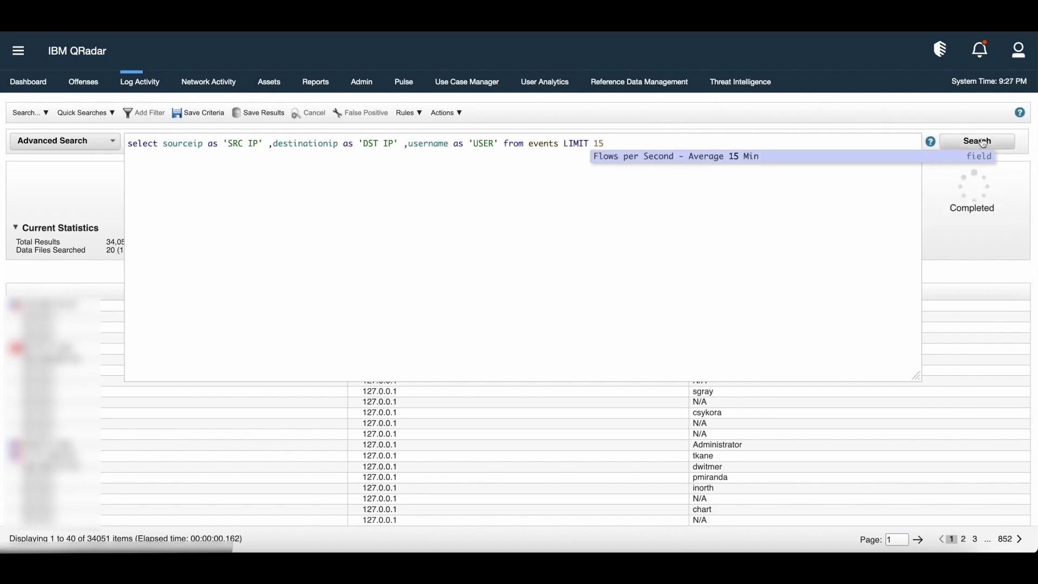
left_click(982, 142)
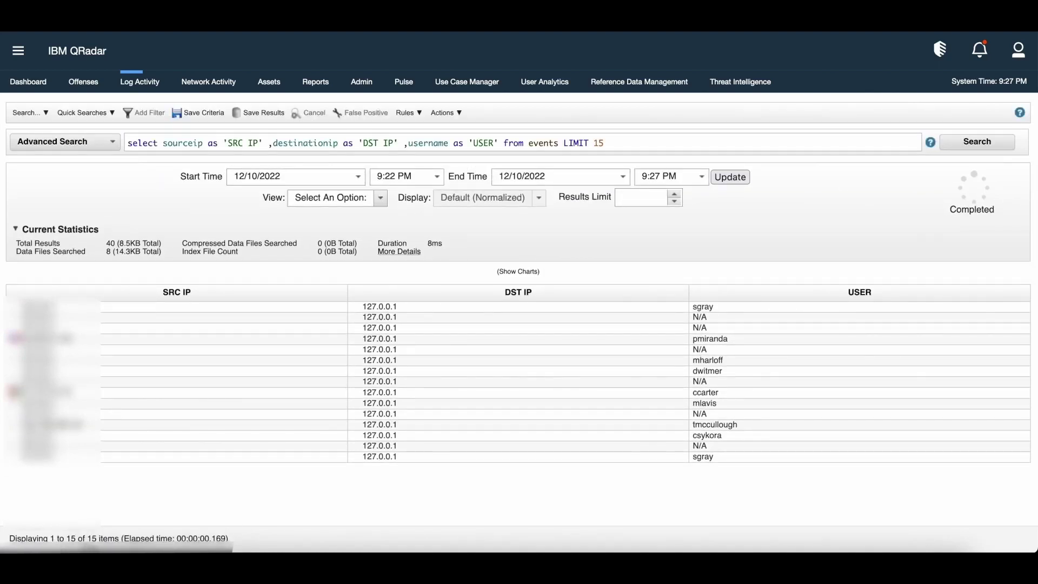
Replace the query with the WHERE username LIKE '%sp%' version and fix its closing quote.
left_click(613, 143)
key("ctrl+a")
left_click_drag(604, 144, 124, 149)
type("select sourceip,destinationip,username from events where username LIKE  ‘%sp%’")
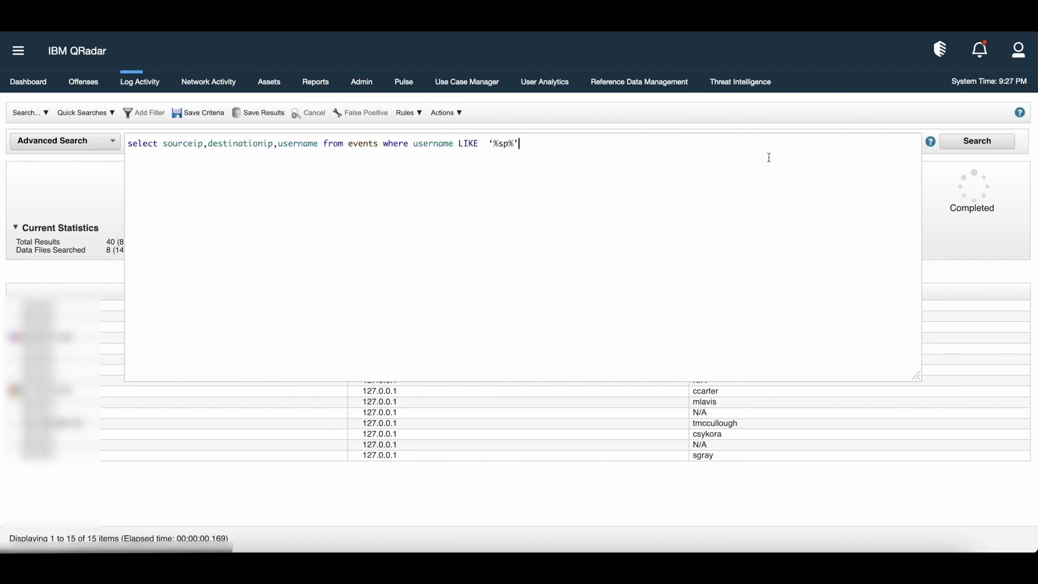
key("BackSpace")
type("'")
Straighten the opening quote before %sp% and run the LIKE search.
left_click(516, 144)
left_click(505, 144)
key("BackSpace")
type("'")
left_click(995, 145)
left_click(995, 145)
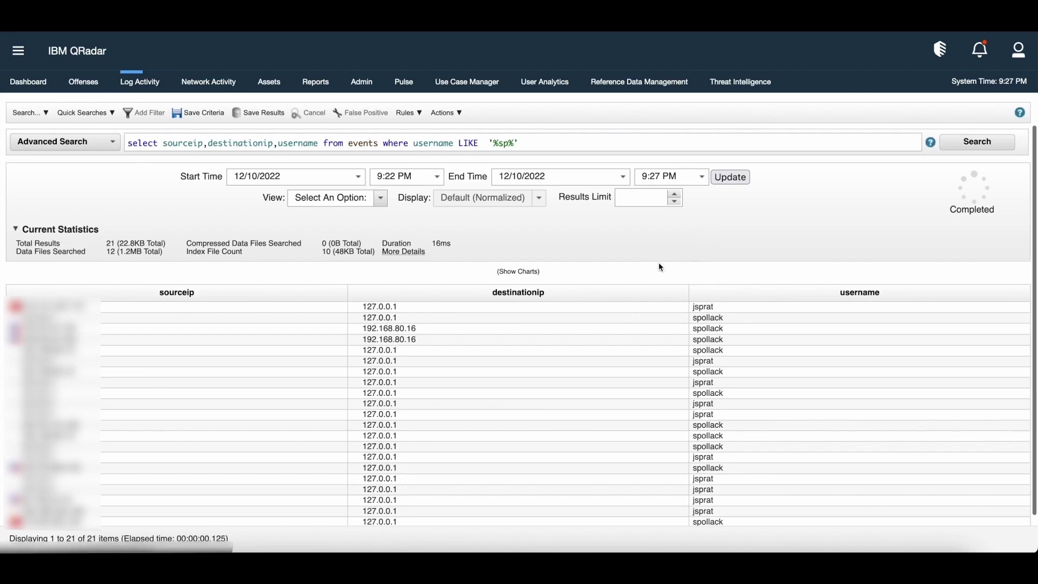
left_click(537, 144)
Append LAST 2 HOURS to the '%sp%' query and run it.
type("la")
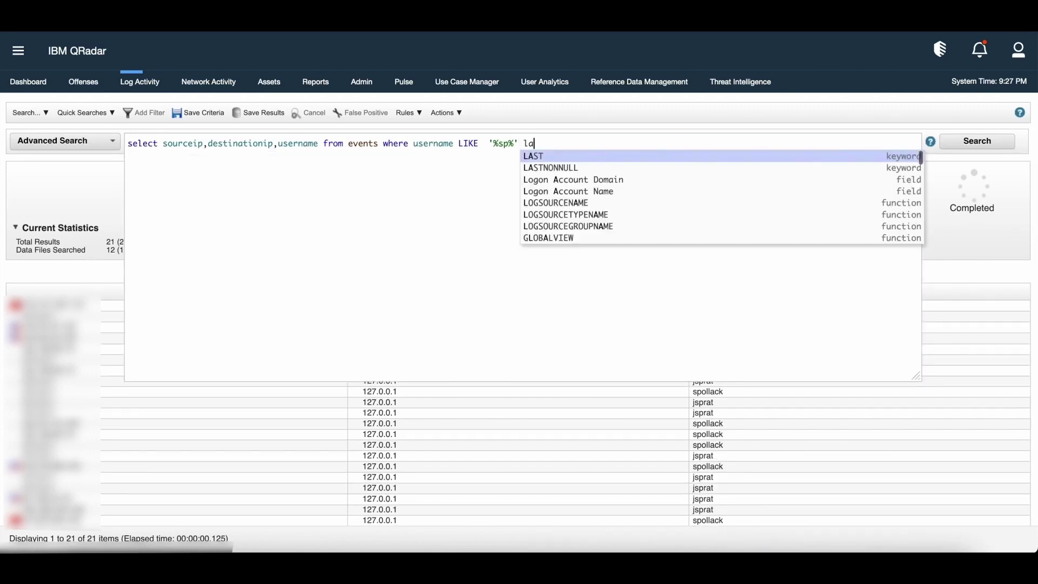
key("Return")
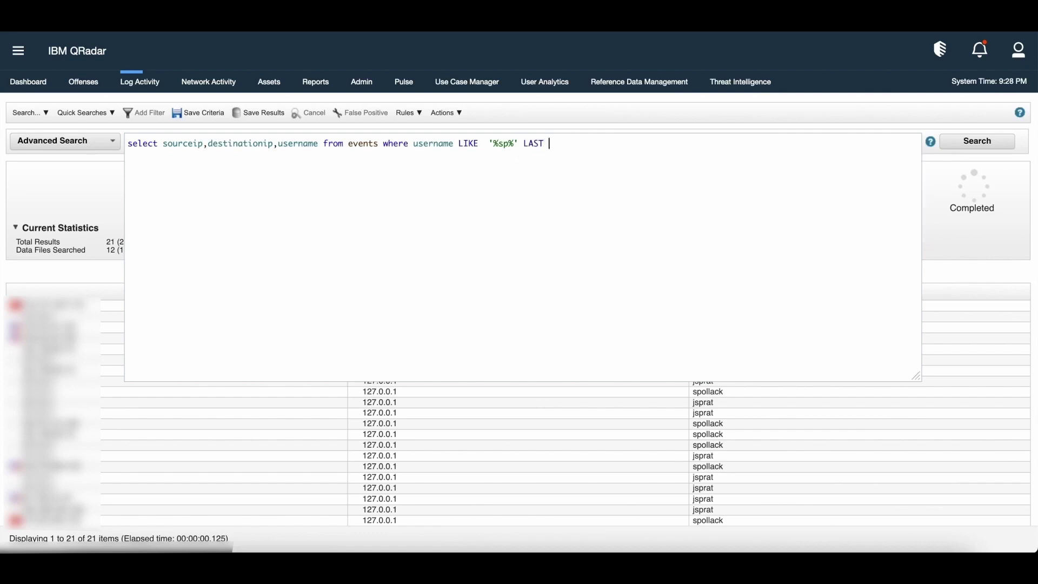
type("2 h")
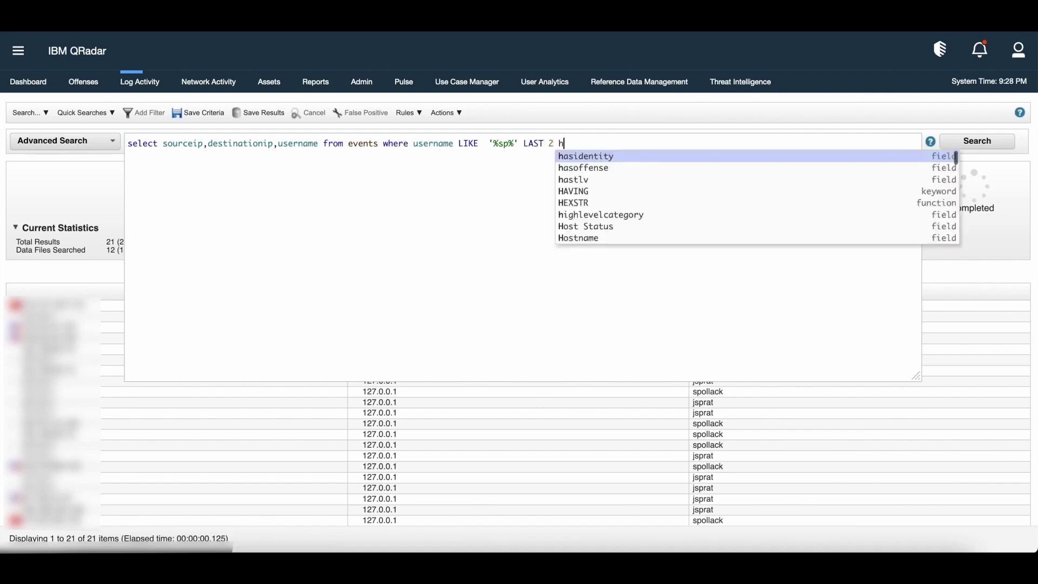
type("o")
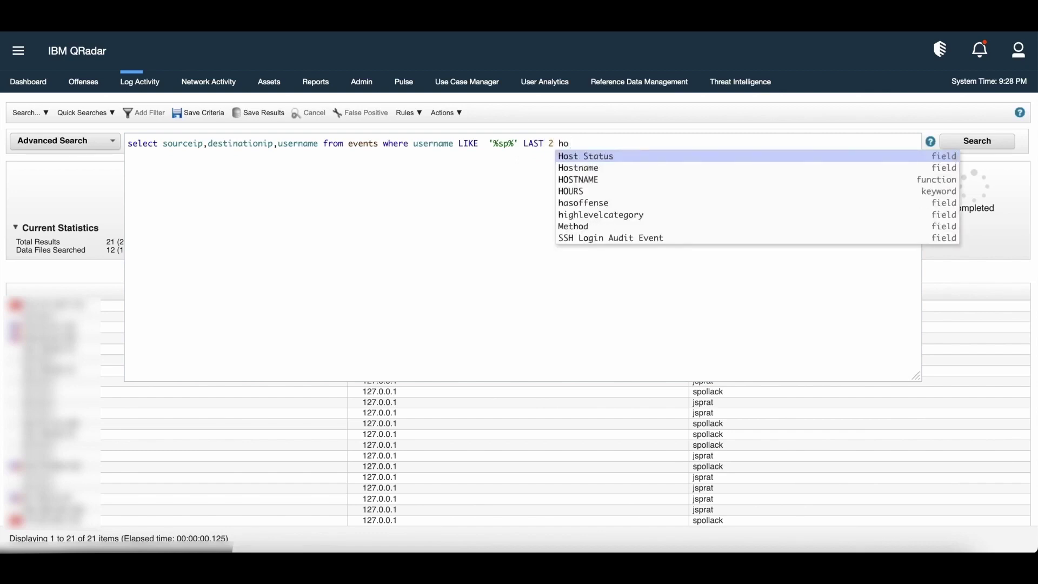
key("Down")
key("Down")
key("Down")
key("Return")
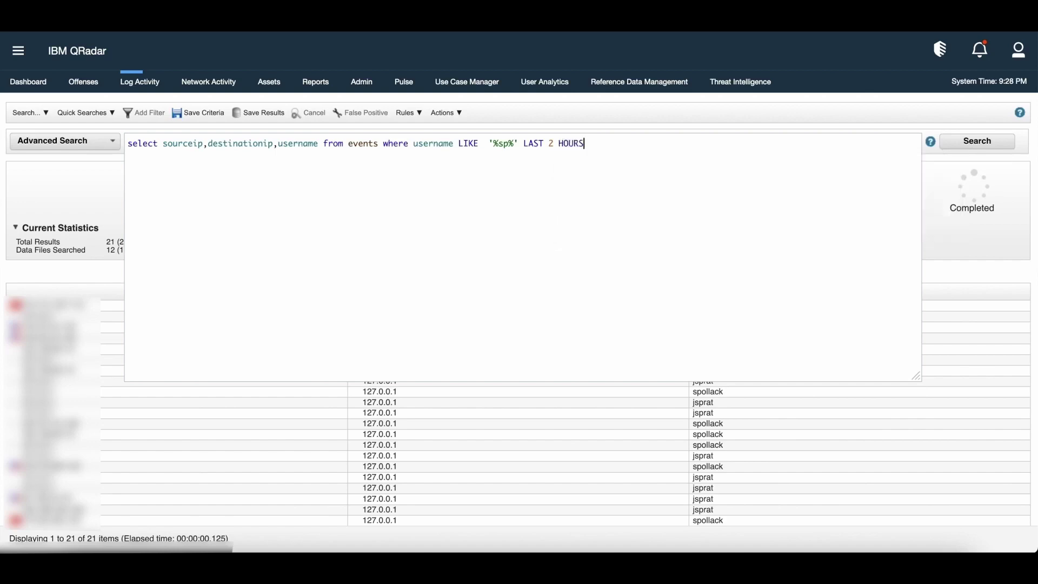
left_click(981, 143)
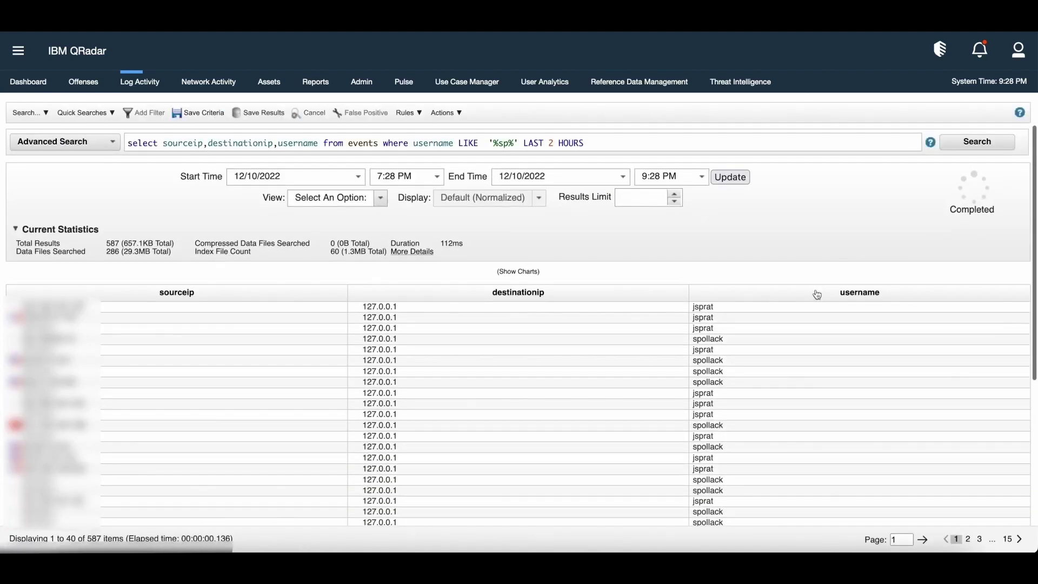
Highlight the 7:28 PM start and 9:28 PM end times of the result range.
left_click(313, 177)
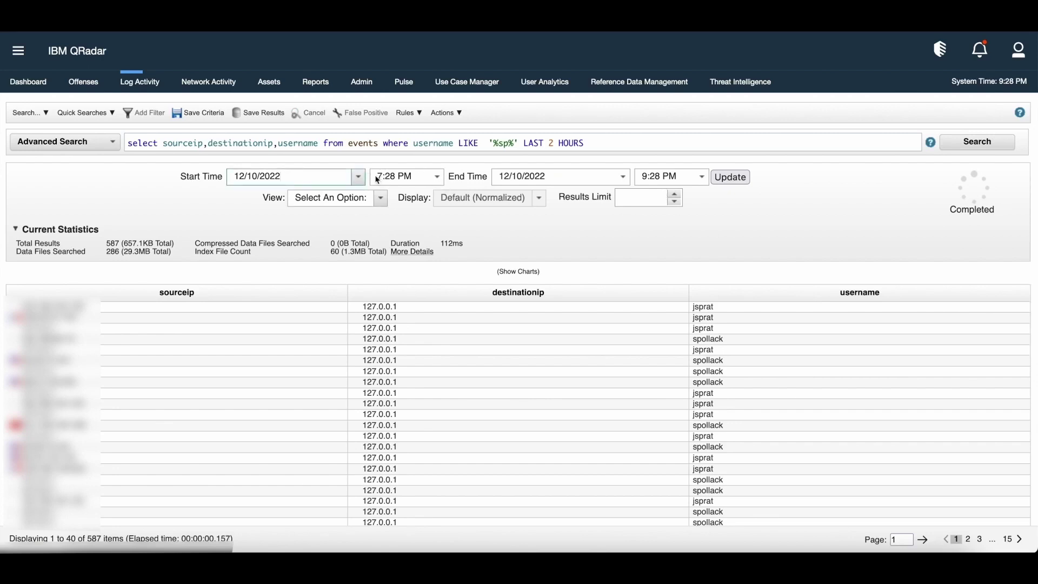
left_click(411, 177)
left_click_drag(412, 176, 375, 178)
left_click_drag(681, 177, 642, 175)
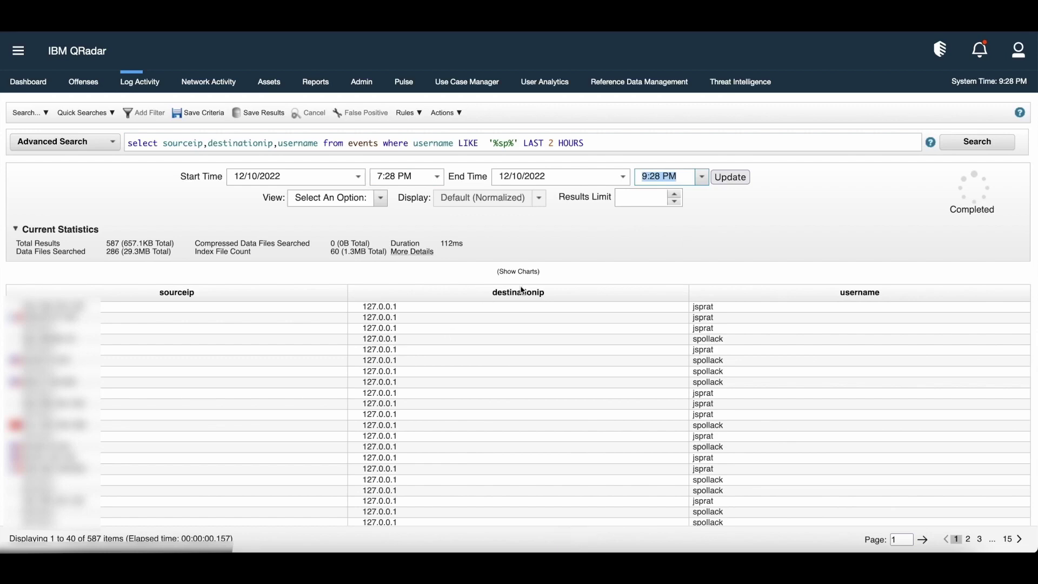
left_click(590, 155)
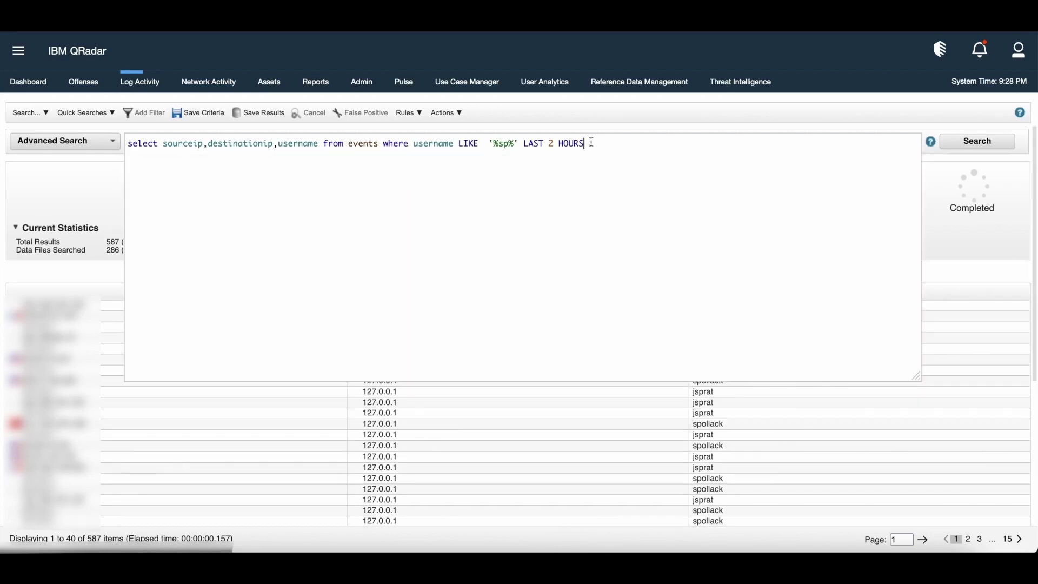
left_click_drag(591, 156, 422, 162)
left_click_drag(296, 156, 171, 140)
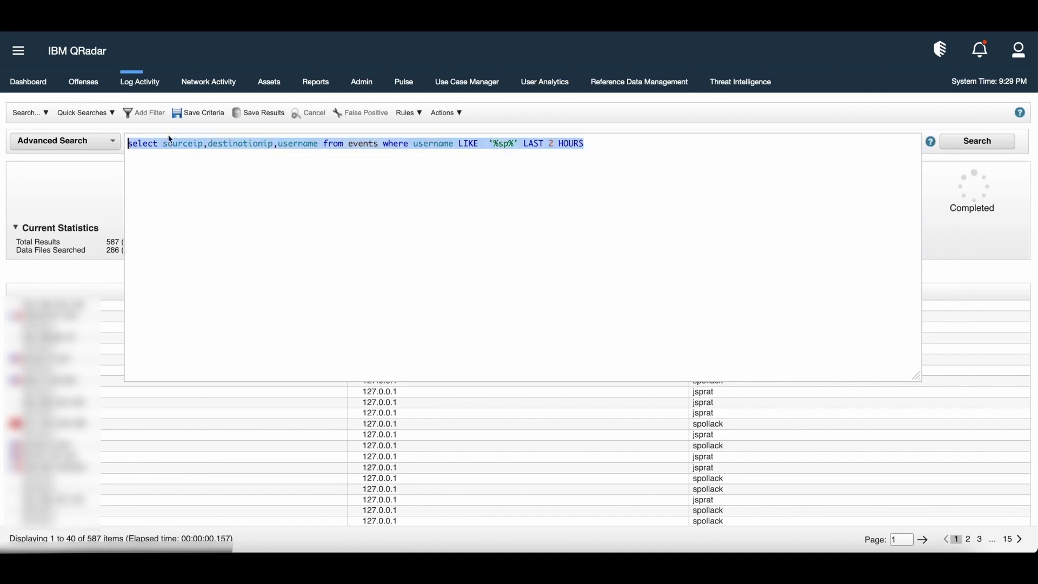
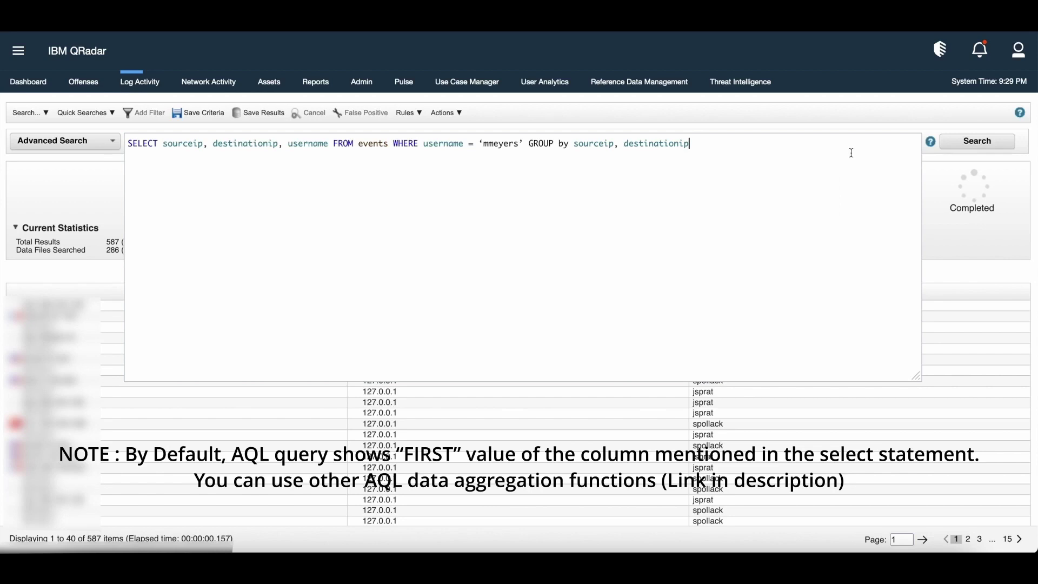
left_click(953, 149)
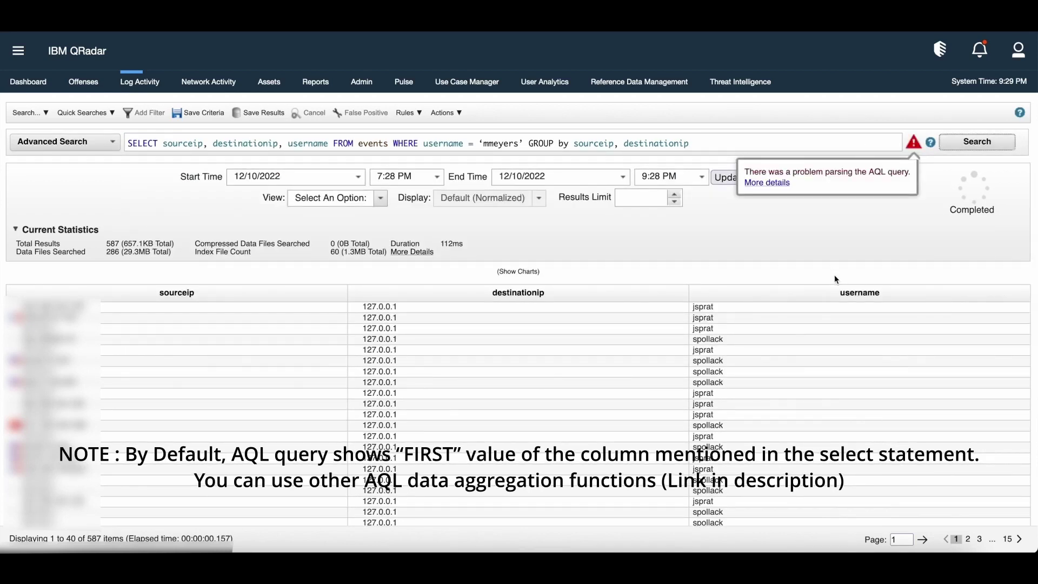
left_click(525, 143)
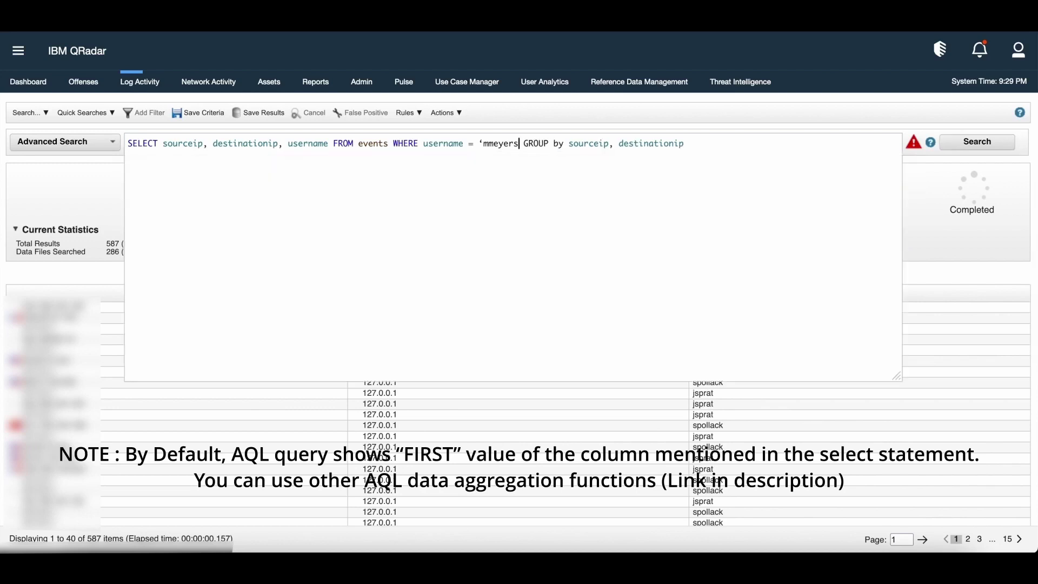
key("Left")
key("Left")
key("Left")
key("Left")
key("Left")
key("Left")
key("Left")
key("Left")
key("Left")
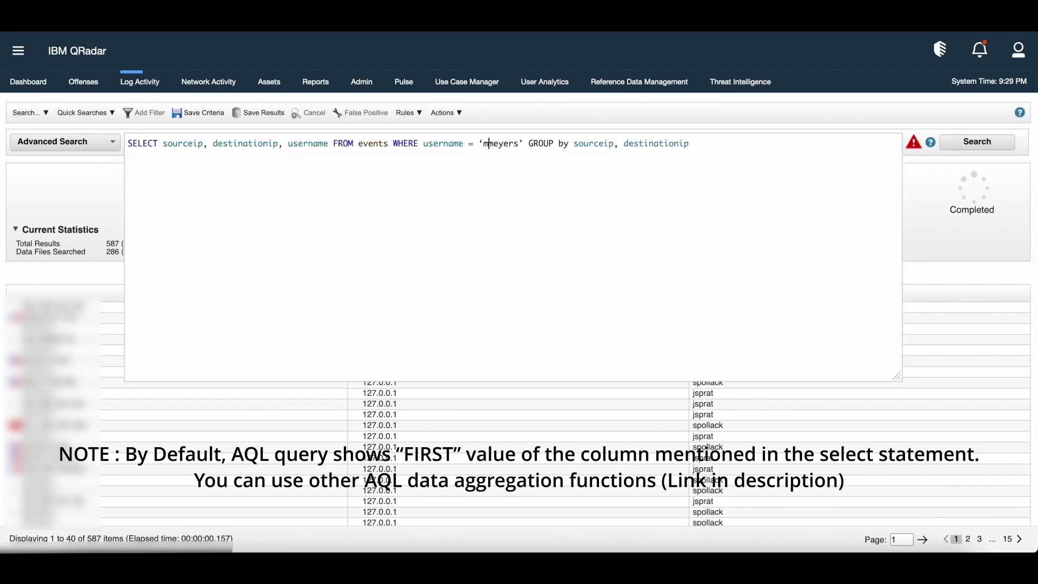
key("BackSpace")
type("'")
left_click(919, 150)
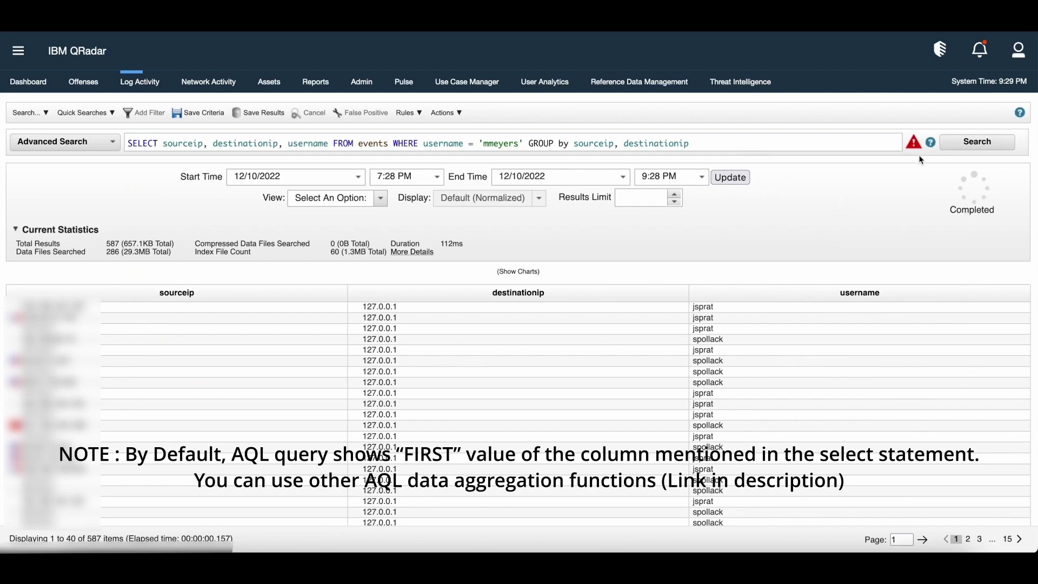
mouse_move(913, 141)
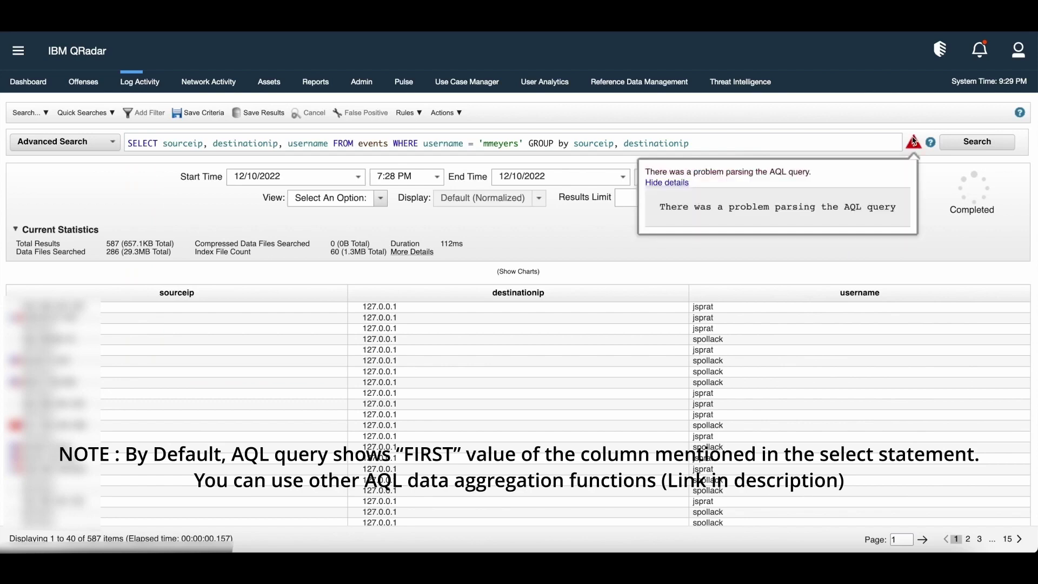
left_click(971, 144)
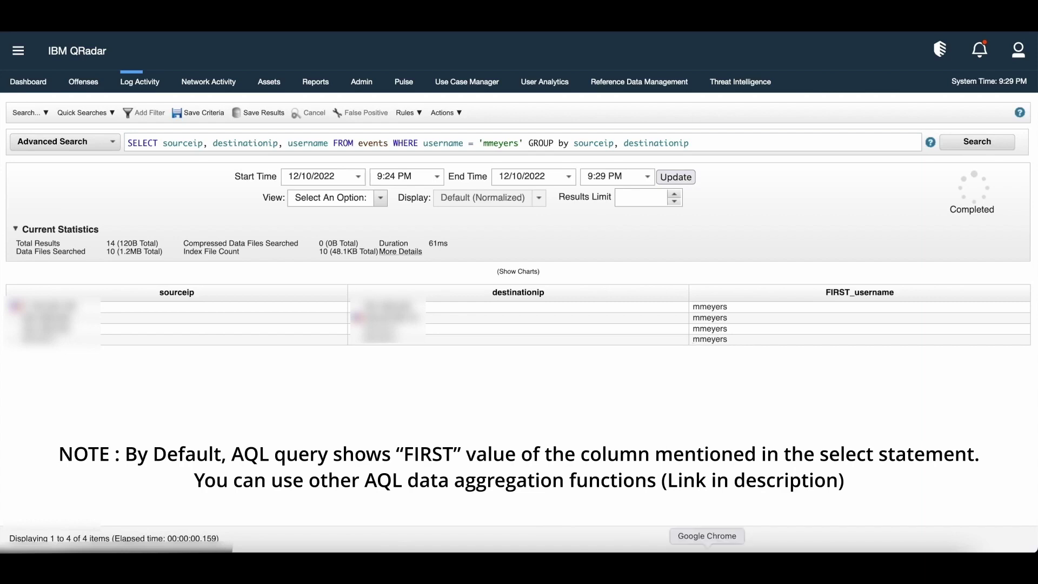
Run SELECT sourceIP, magnitude FROM events GROUP BY sourceIP HAVING magnitude > 5.
left_click(702, 143)
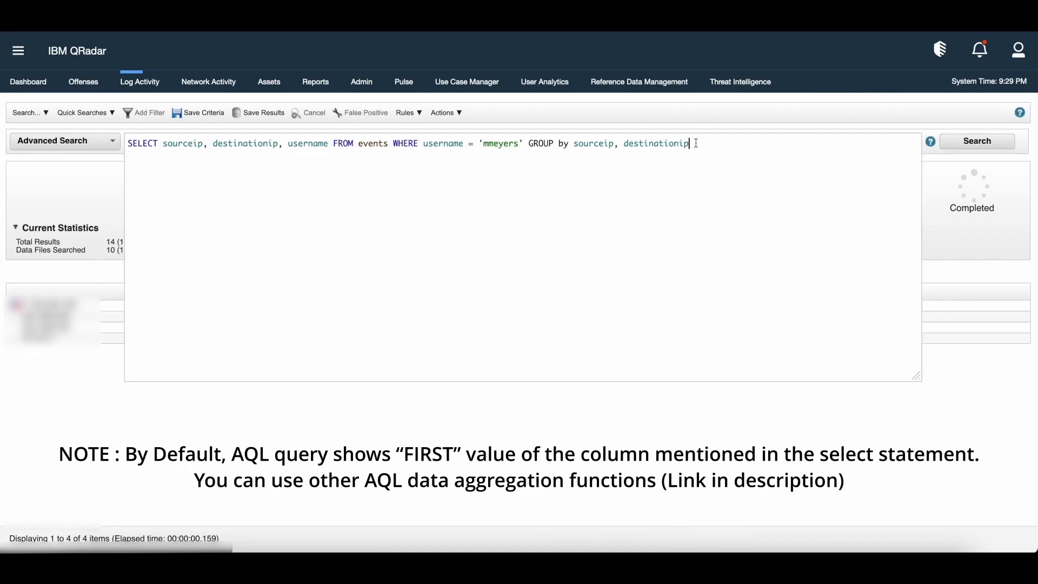
left_click_drag(703, 143, 129, 143)
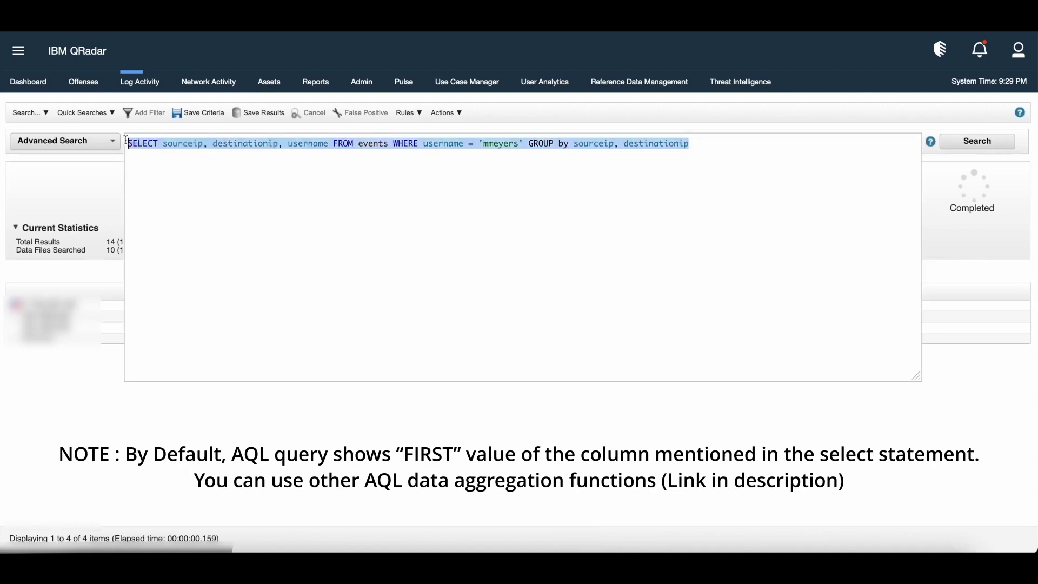
type("SELECT sourceIP, magnitude FROM events GROUP BY sourceIP HAVING magnitude > 5")
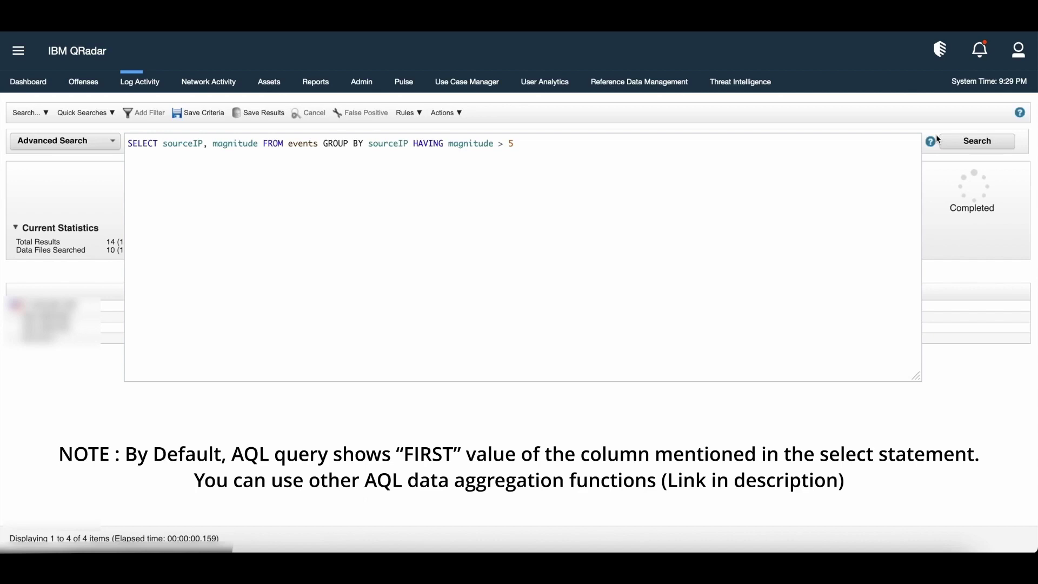
left_click(967, 142)
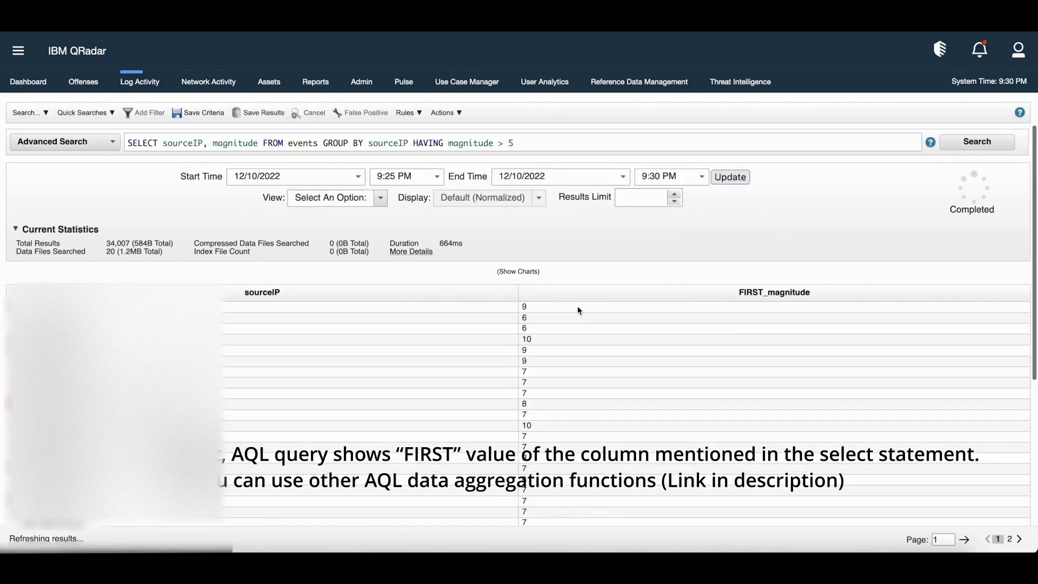
Open the events behind the first source IP and view one event's full details.
double_click(579, 312)
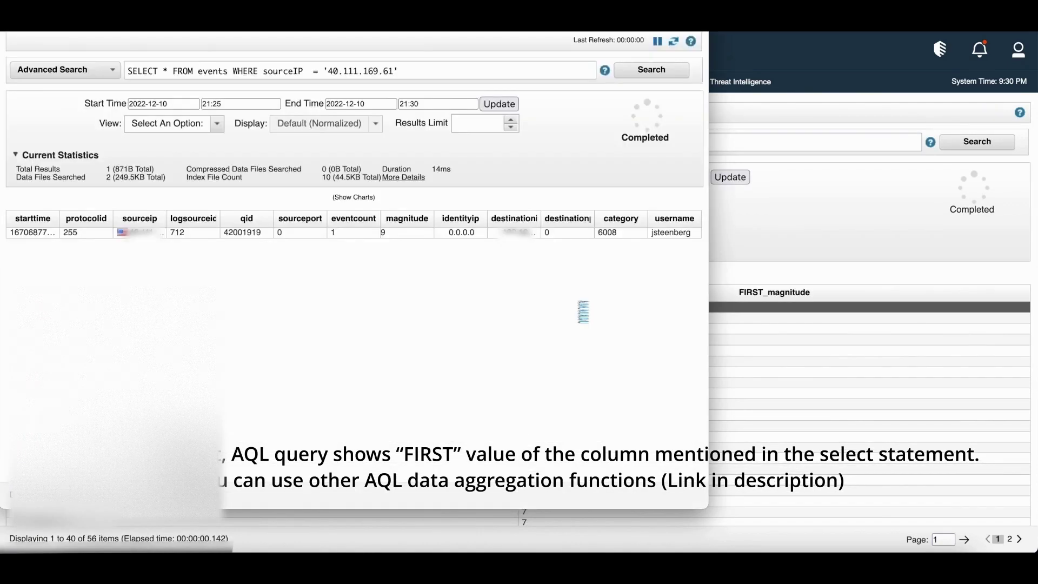
double_click(346, 235)
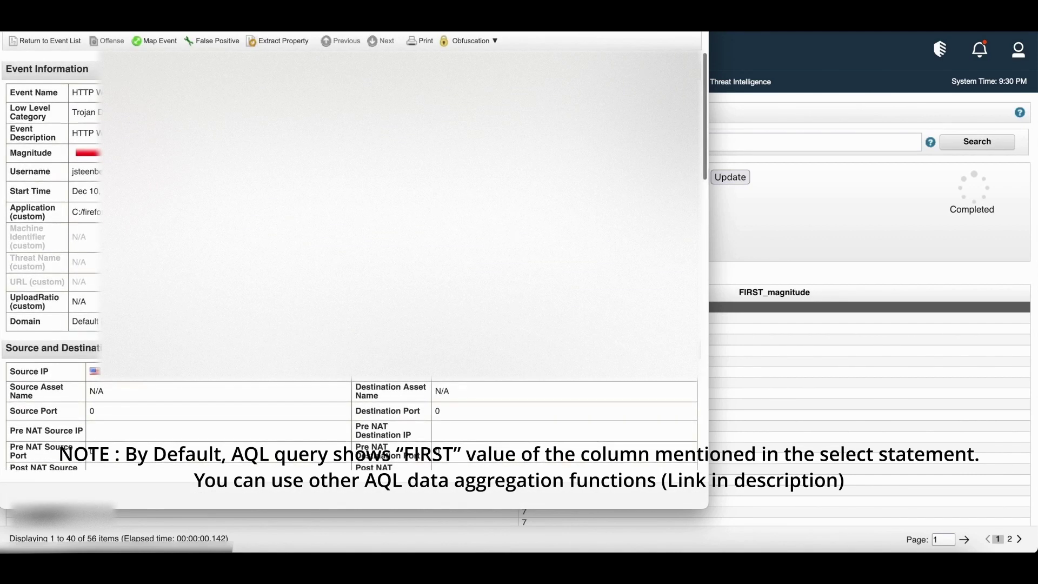
scroll(351, 260, "down", 5)
scroll(346, 421, "up", 5)
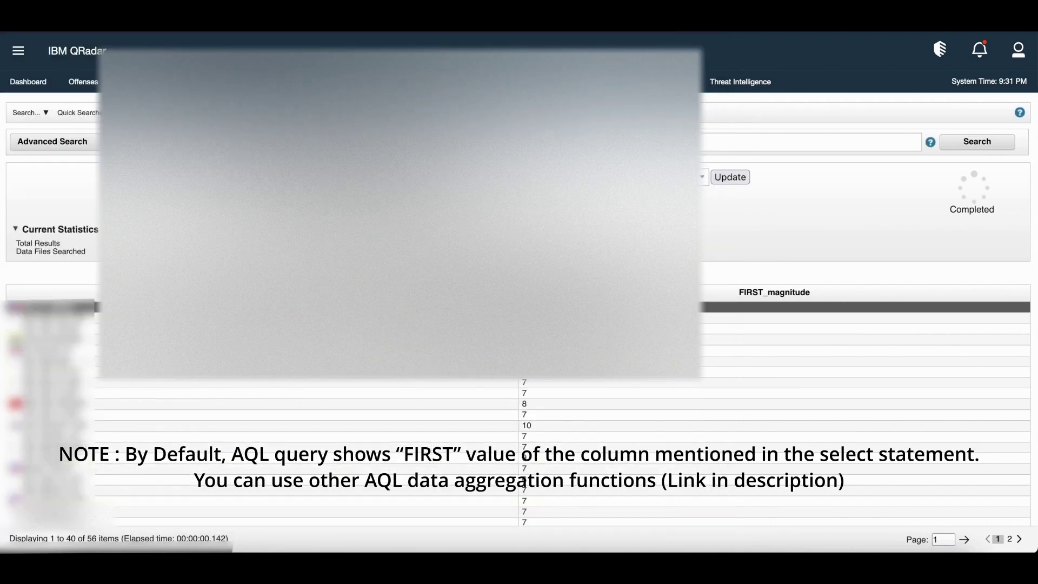
Run SELECT COUNT(*) FROM events WHERE magnitude > 5, returning a count of 171.0.
key("ctrl+a")
type("SELECT COUNT(*) FROM events WHERE magnitude >5")
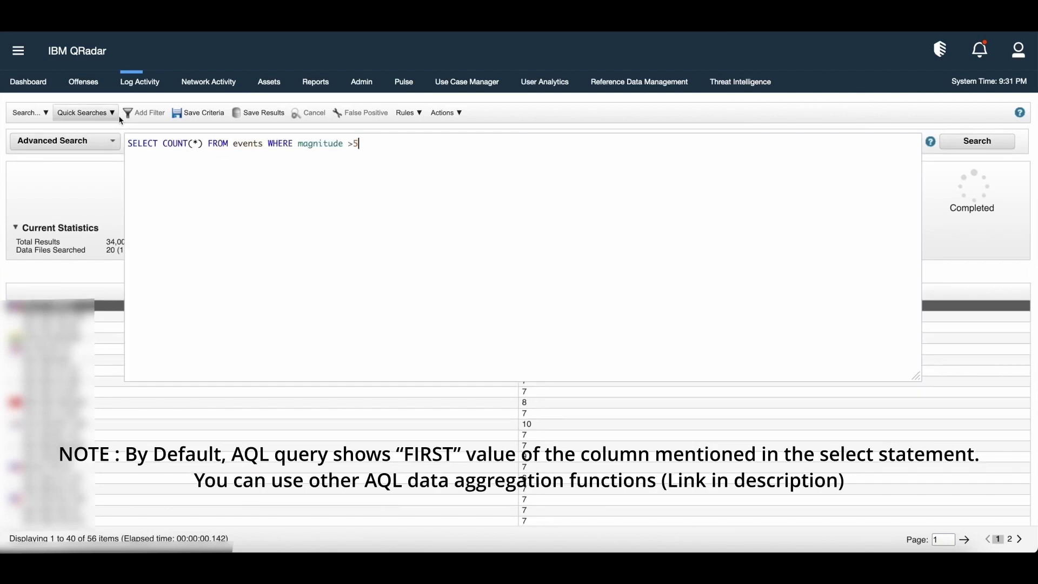
key("Left")
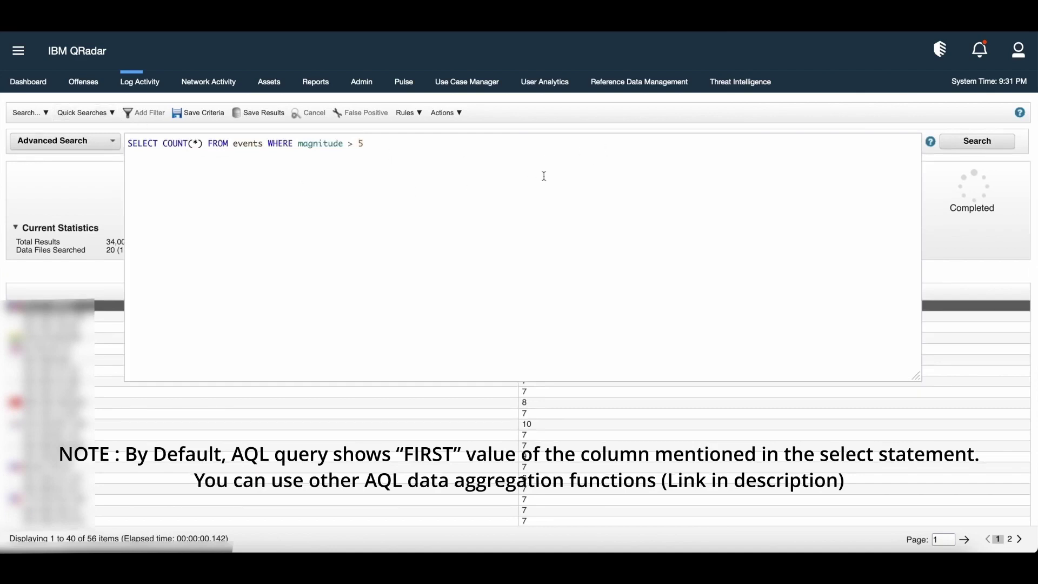
left_click(977, 142)
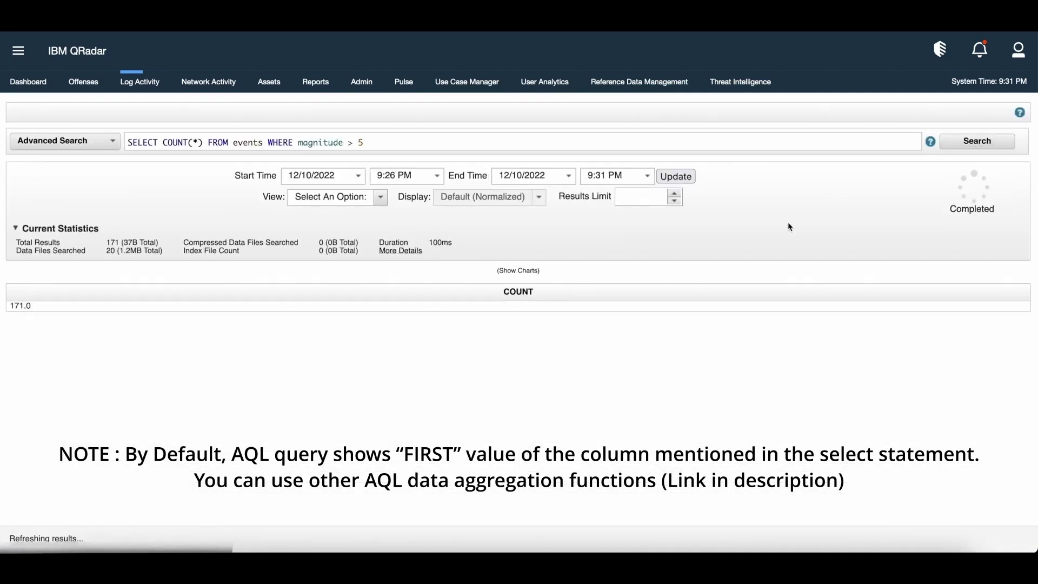
left_click(702, 308)
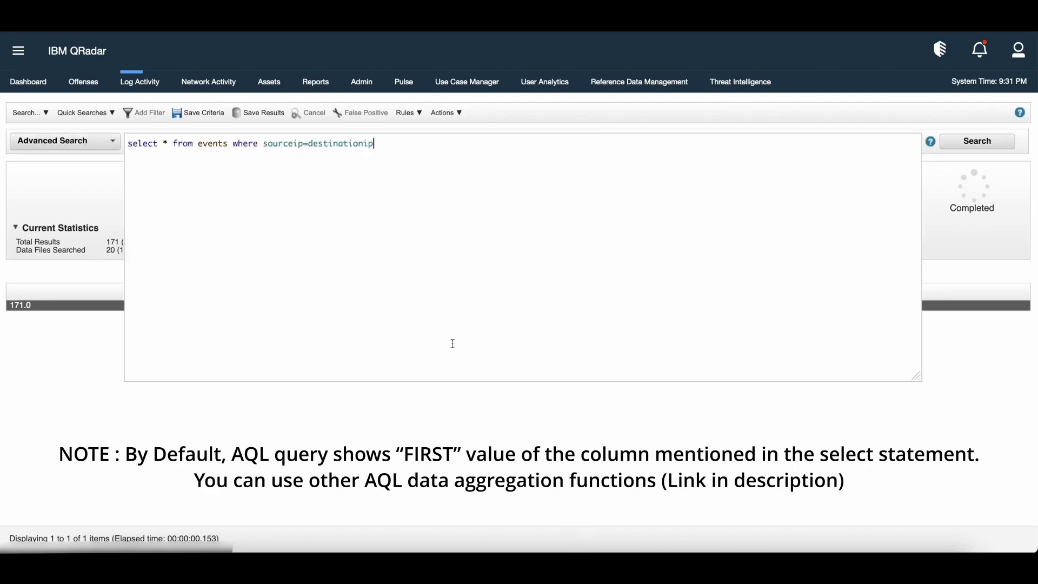
Run select * from events where sourceip=destinationip, returning 433 matching events.
left_click(530, 411)
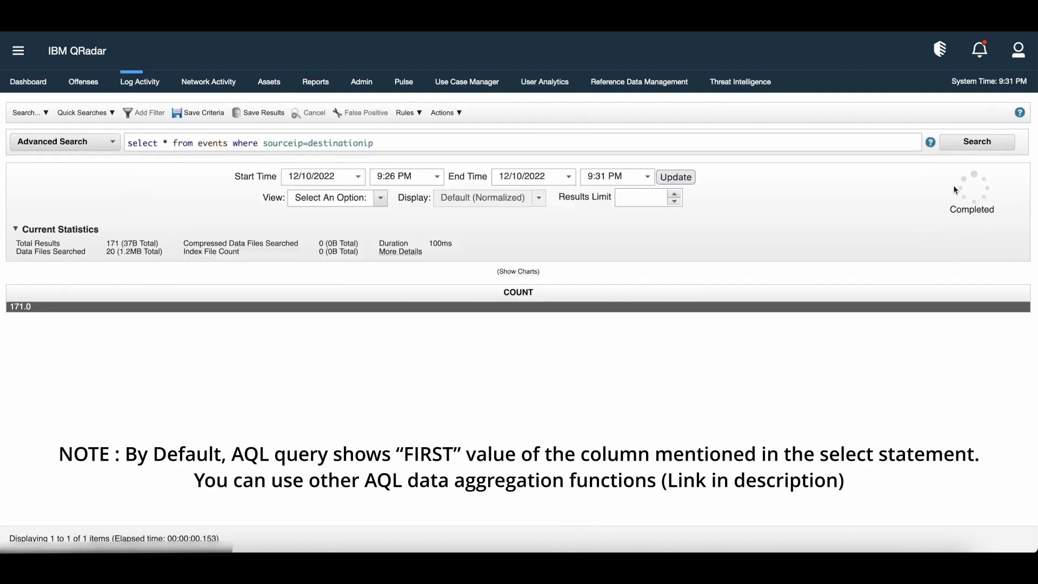
left_click(977, 150)
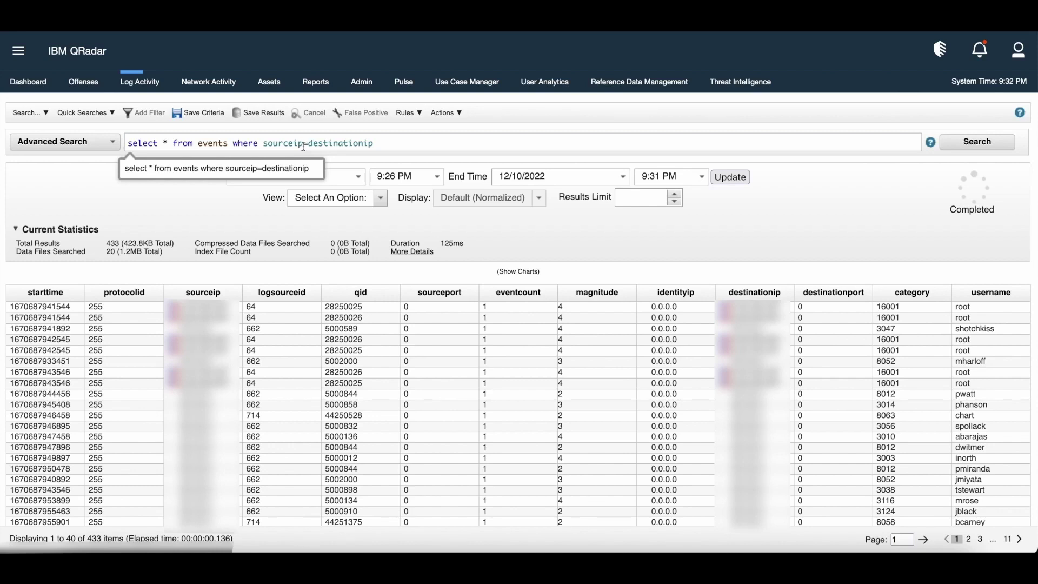
left_click(304, 145)
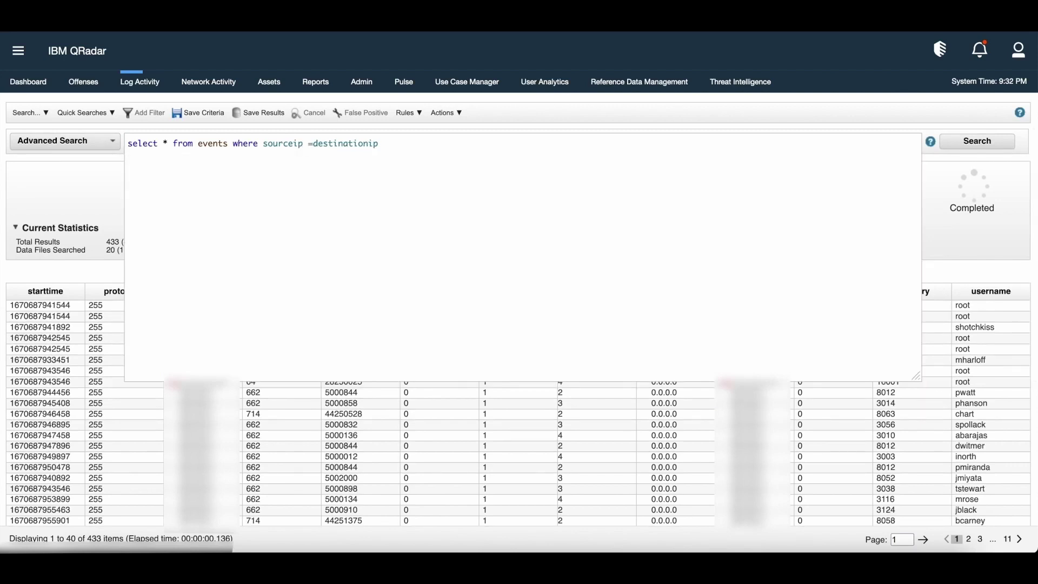
Change the query's comparison to sourceip != destinationip.
type("!")
key("BackSpace")
type("!")
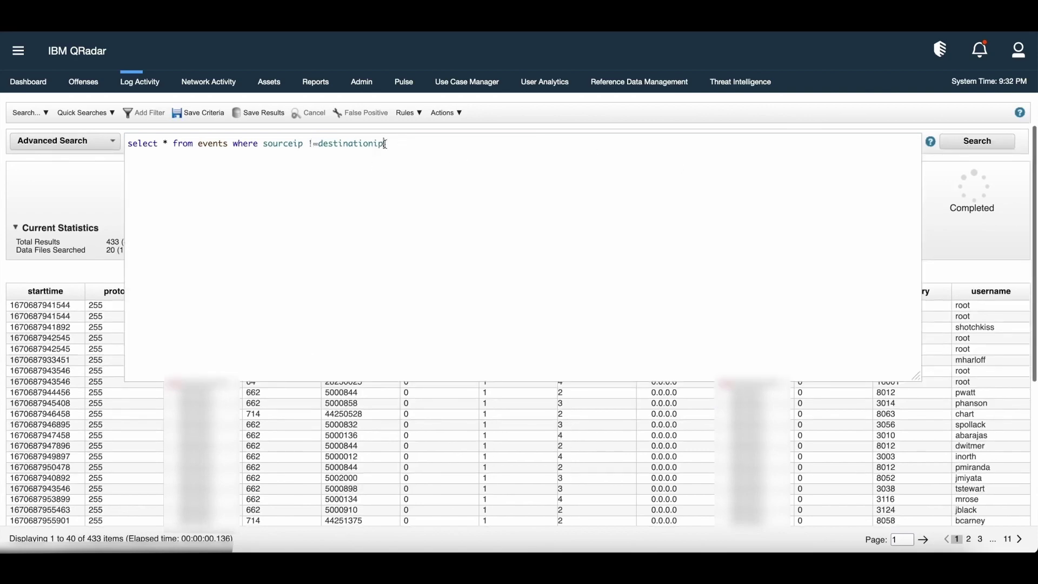
left_click_drag(386, 144, 269, 145)
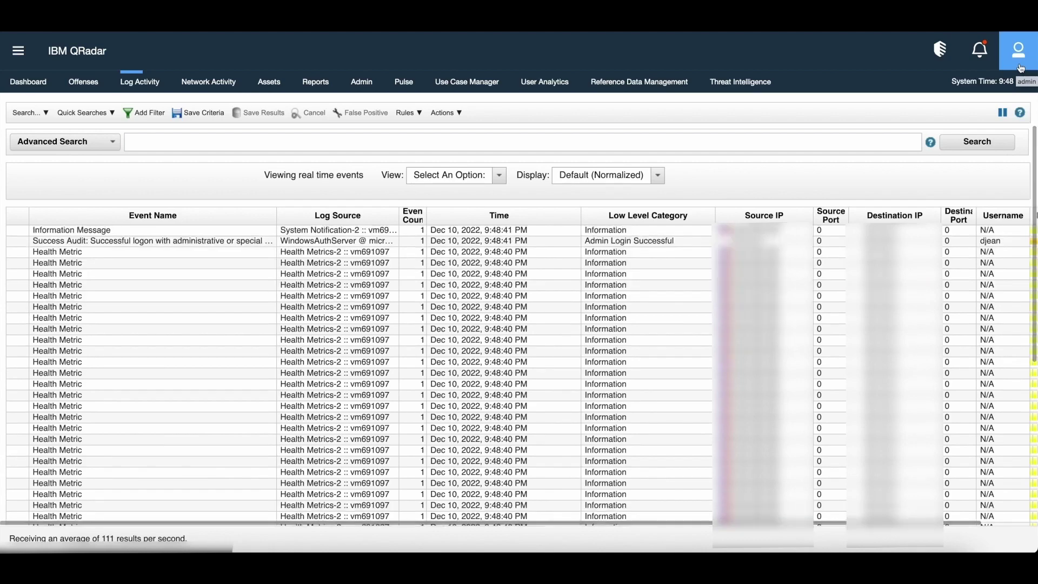
Choose Log out from the user account menu in the top-right.
left_click(1021, 66)
left_click(1012, 97)
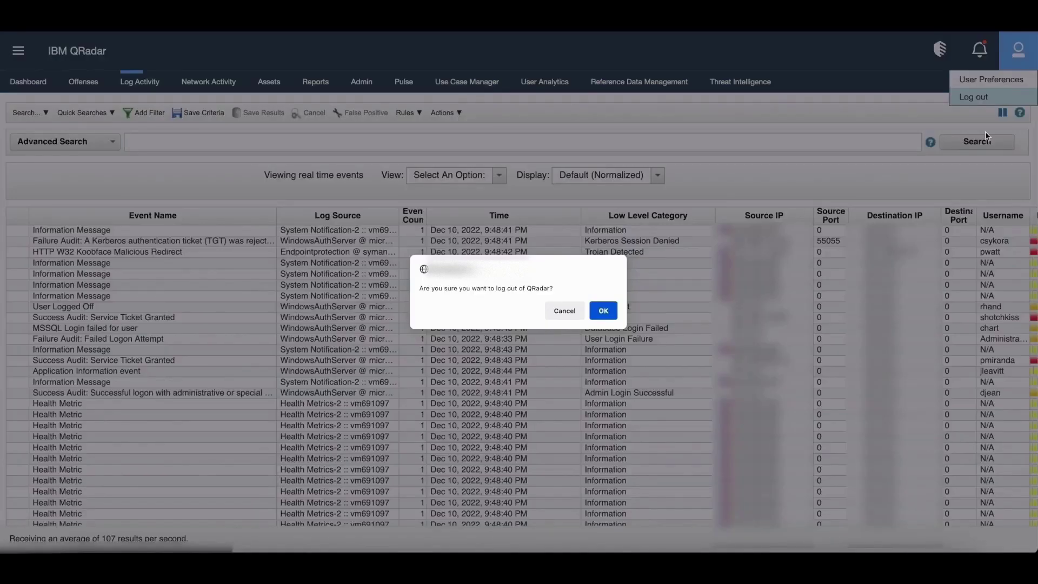